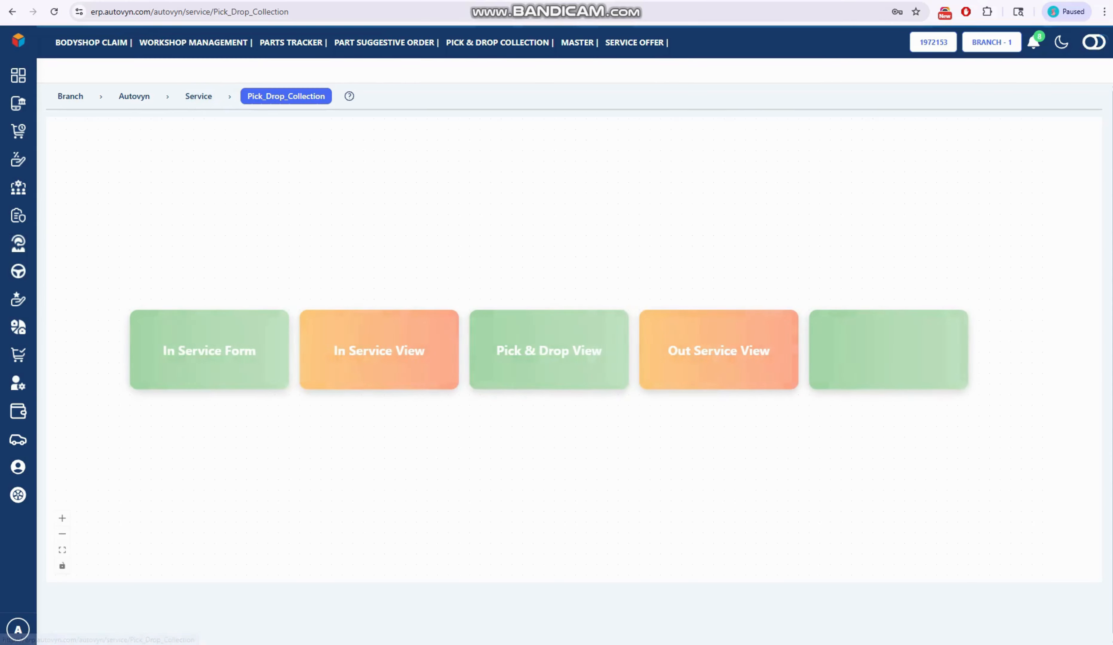
# - Open the In Service Form and fill in the vehicle's registration number
pyautogui.click(209, 350)
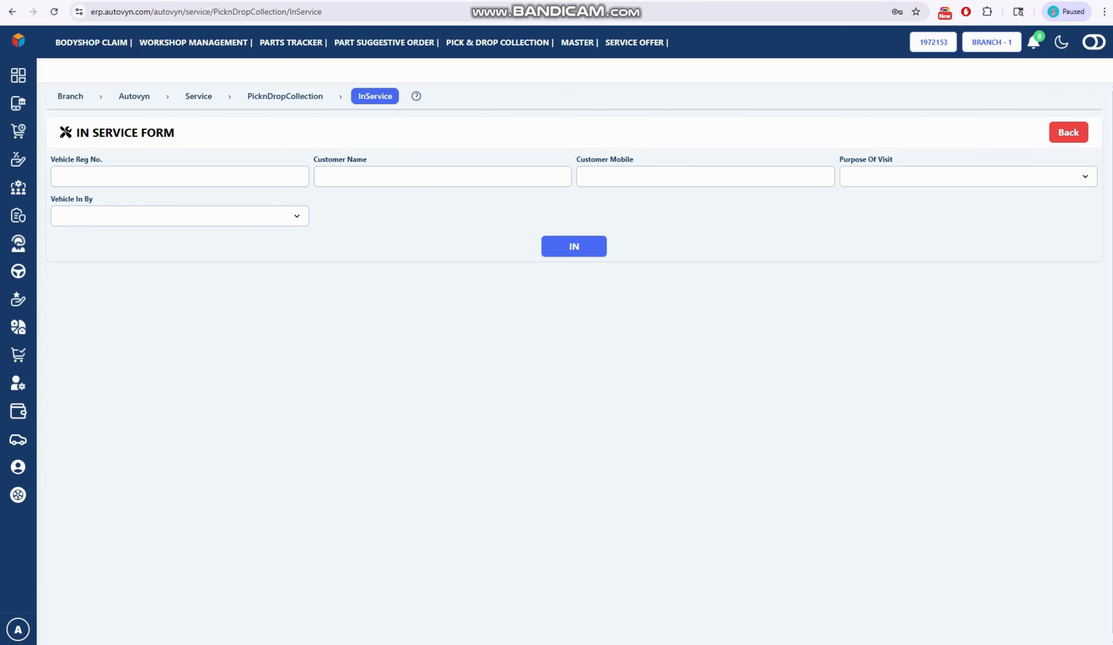
pyautogui.click(179, 176)
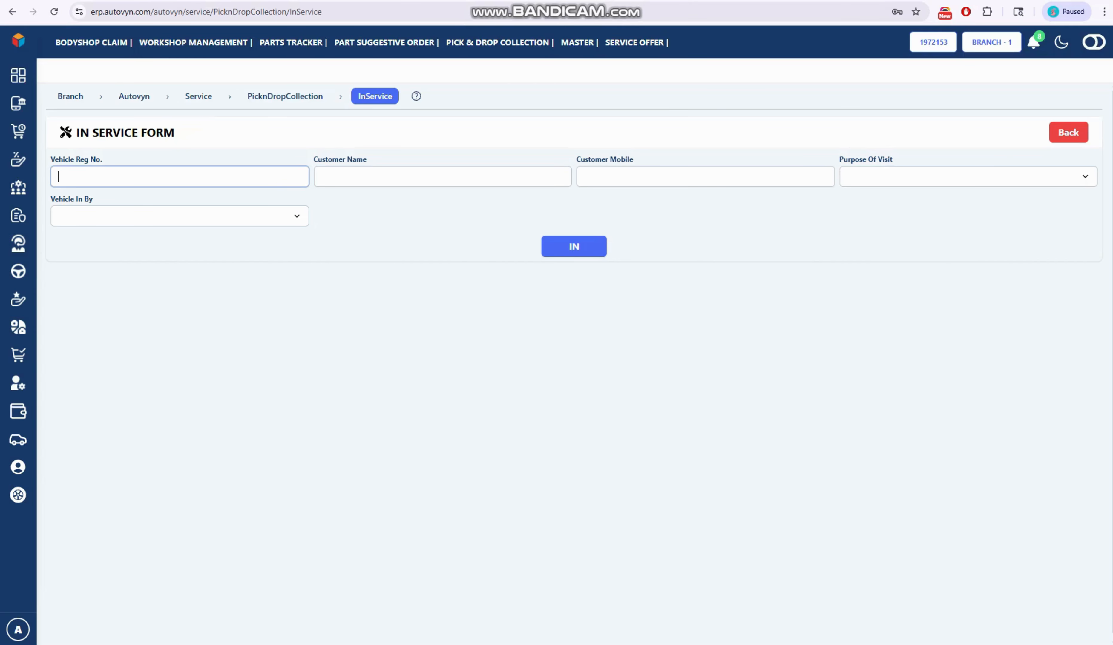
pyautogui.press('Tab')
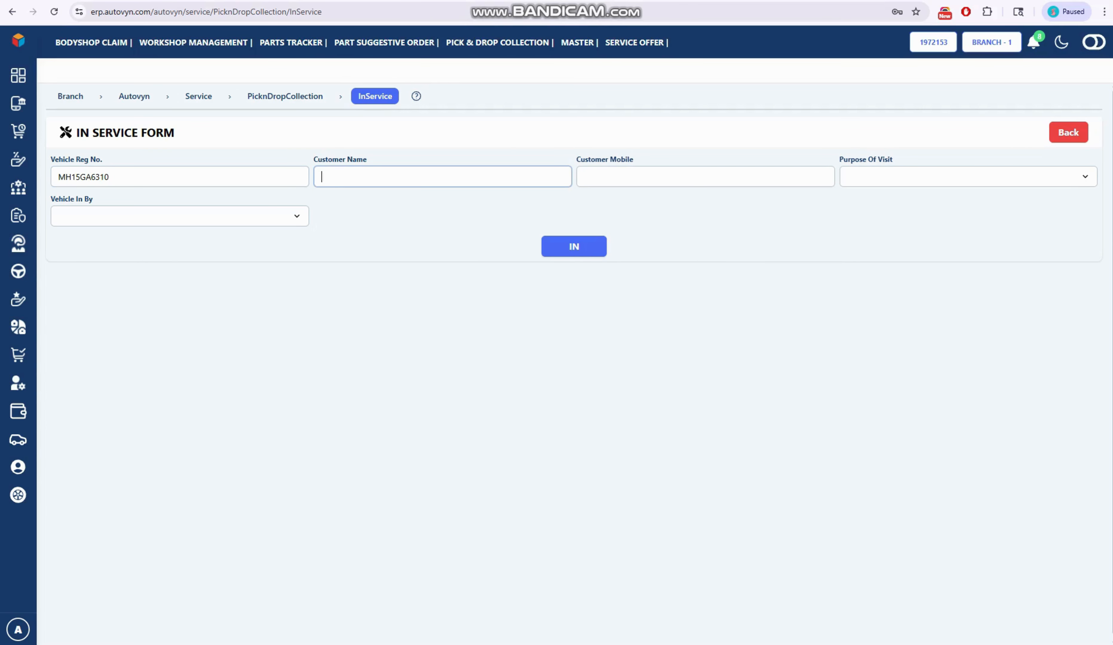
# - Enter the customer's full name and mobile number in the In Service Form
pyautogui.press('Tab')
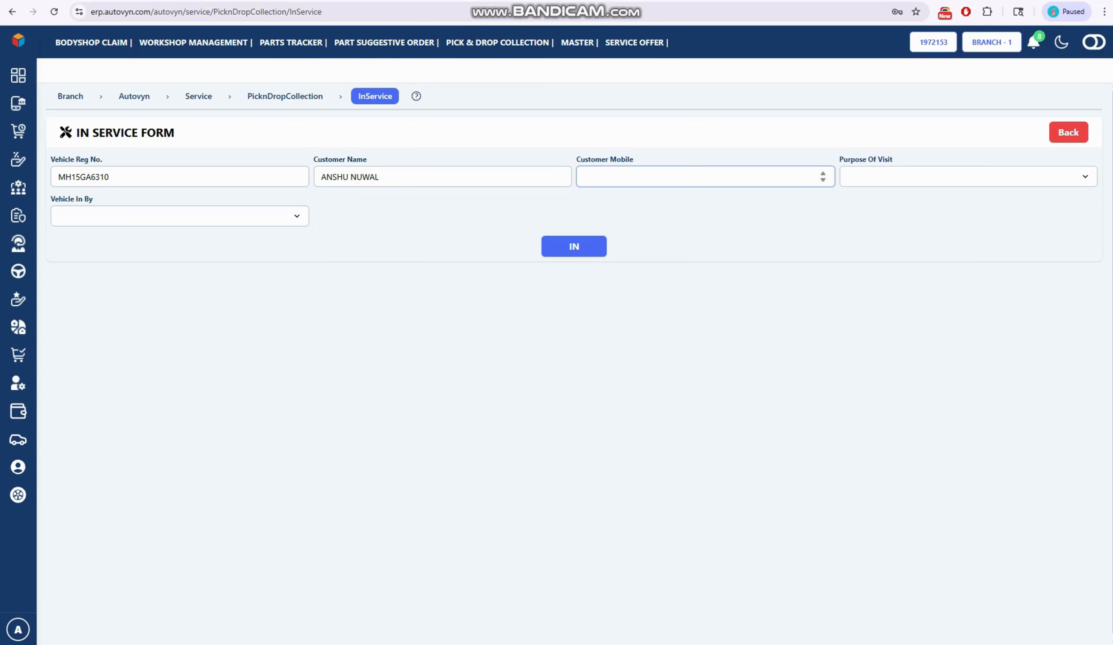
# - Set the purpose of visit to Service
pyautogui.press('Tab')
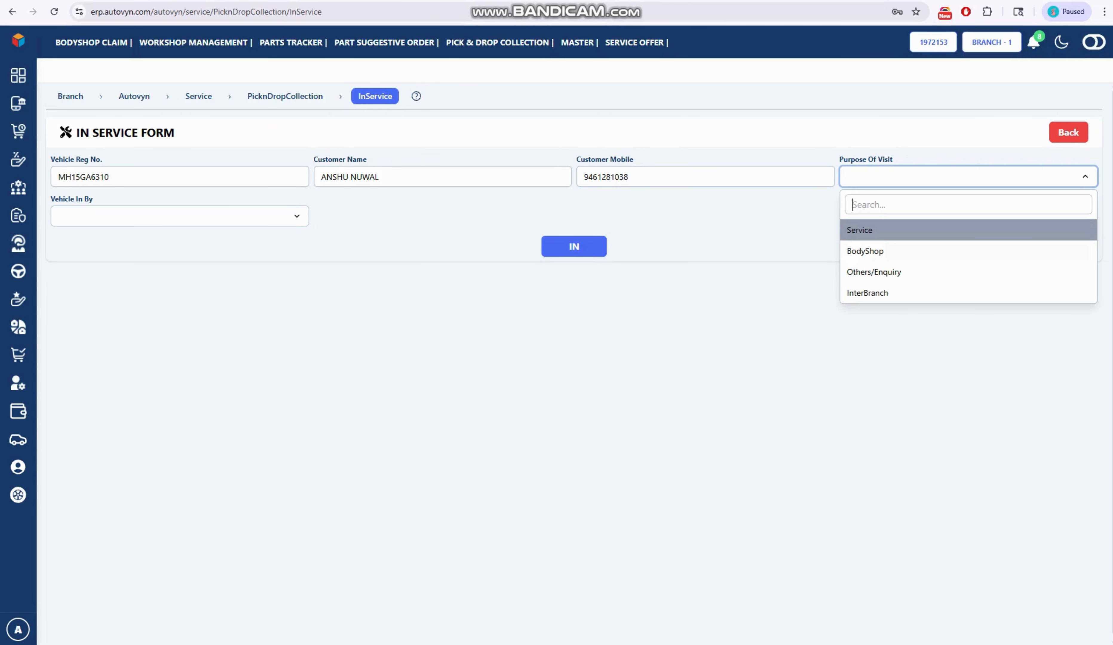
pyautogui.press('Down')
pyautogui.press('Up')
pyautogui.press('Return')
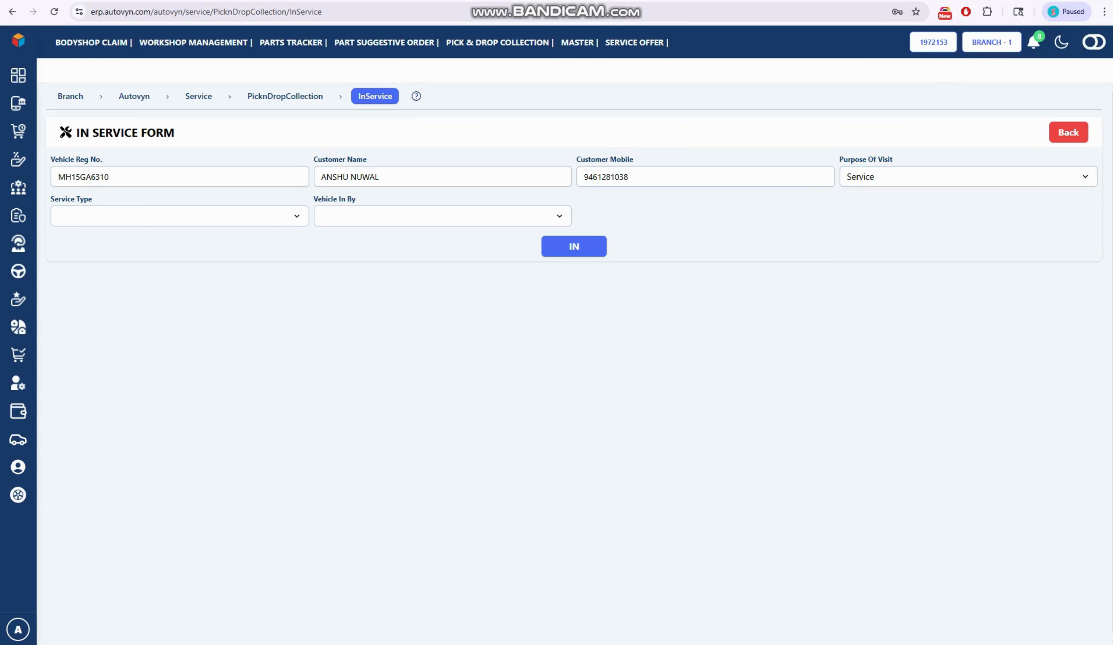
# - Set the service type to Paid Service
pyautogui.click(179, 216)
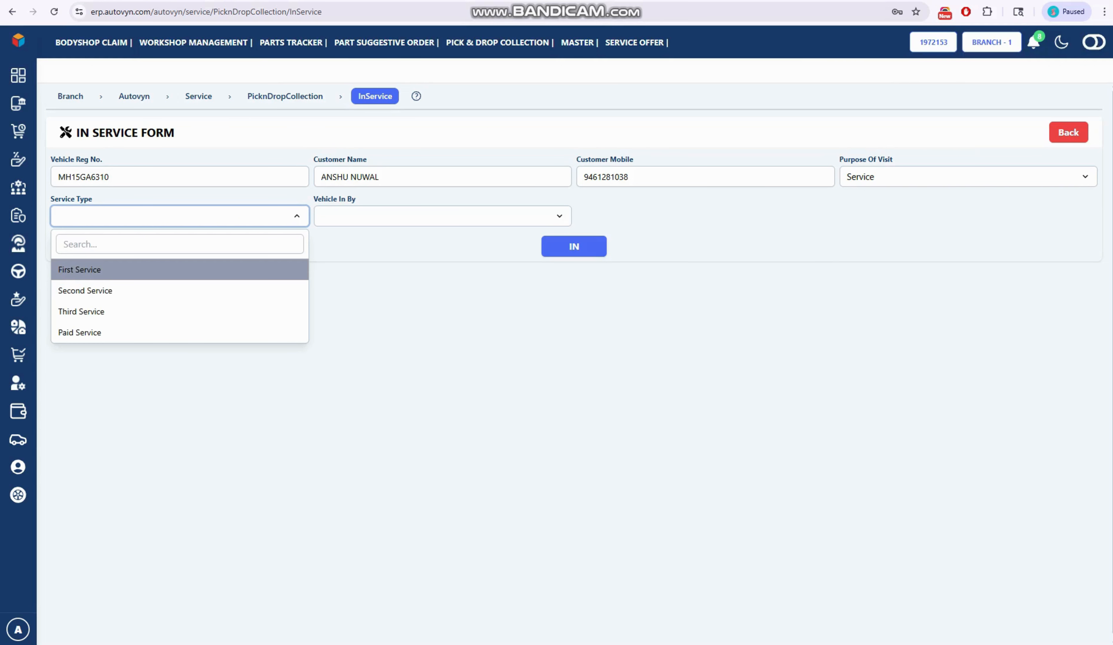
pyautogui.press('Down')
pyautogui.press('Up')
pyautogui.press('Down')
pyautogui.press('Down')
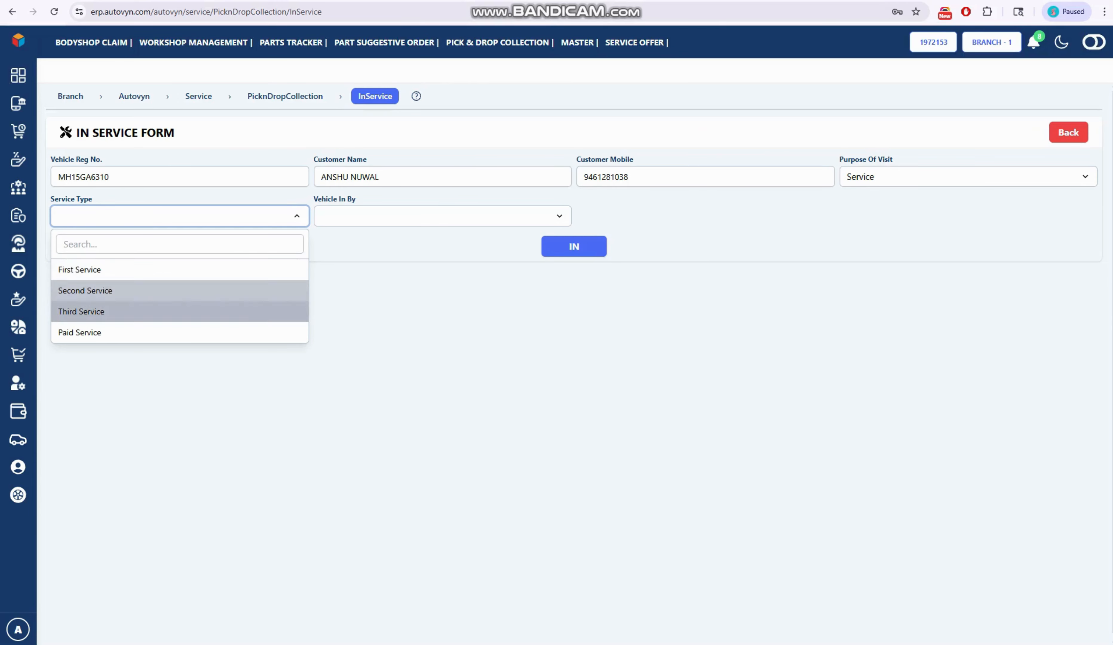
pyautogui.press('Up')
pyautogui.press('Up')
pyautogui.press('Down')
pyautogui.press('Down')
pyautogui.press('Down')
pyautogui.press('Return')
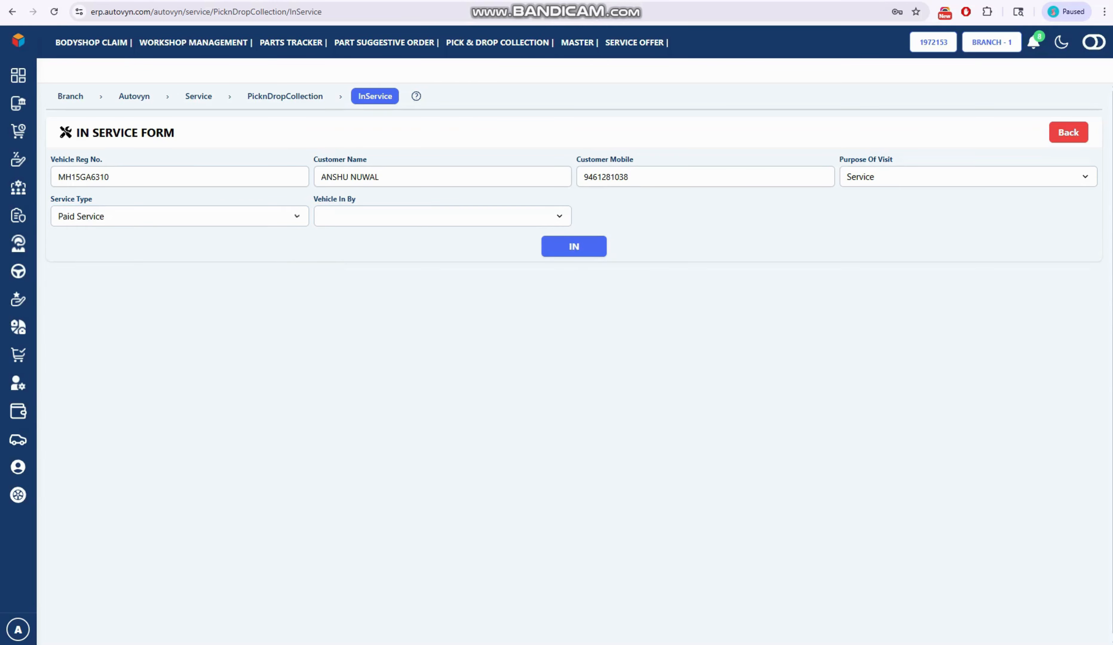
# - Set Vehicle In By to Pick & Drop
pyautogui.press('Tab')
pyautogui.press('Down')
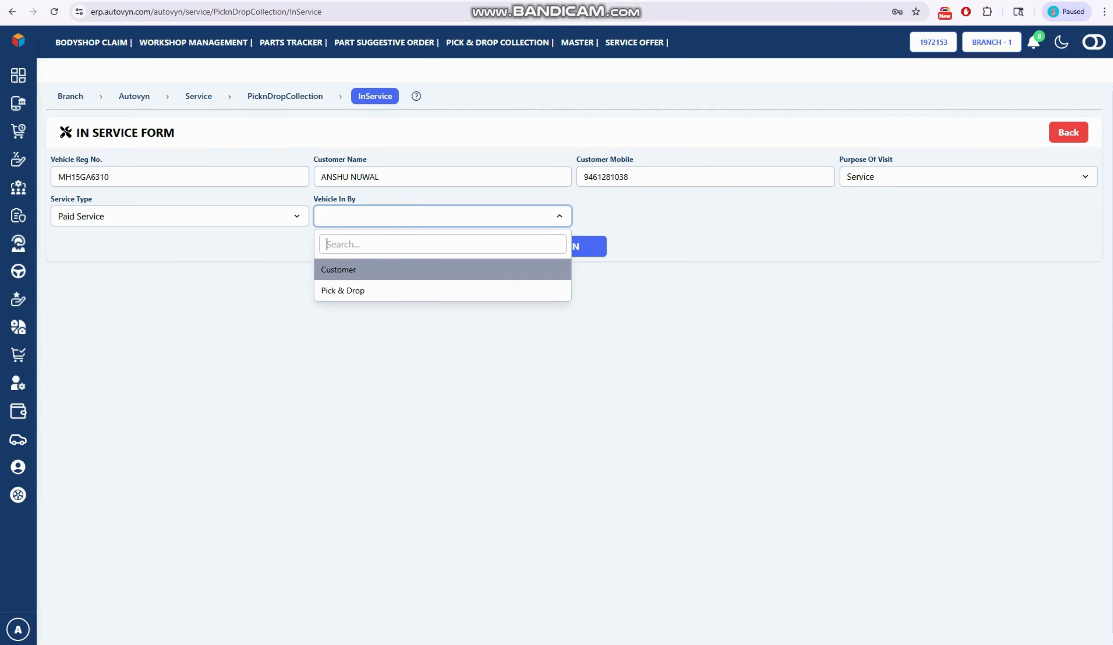
pyautogui.press('Down')
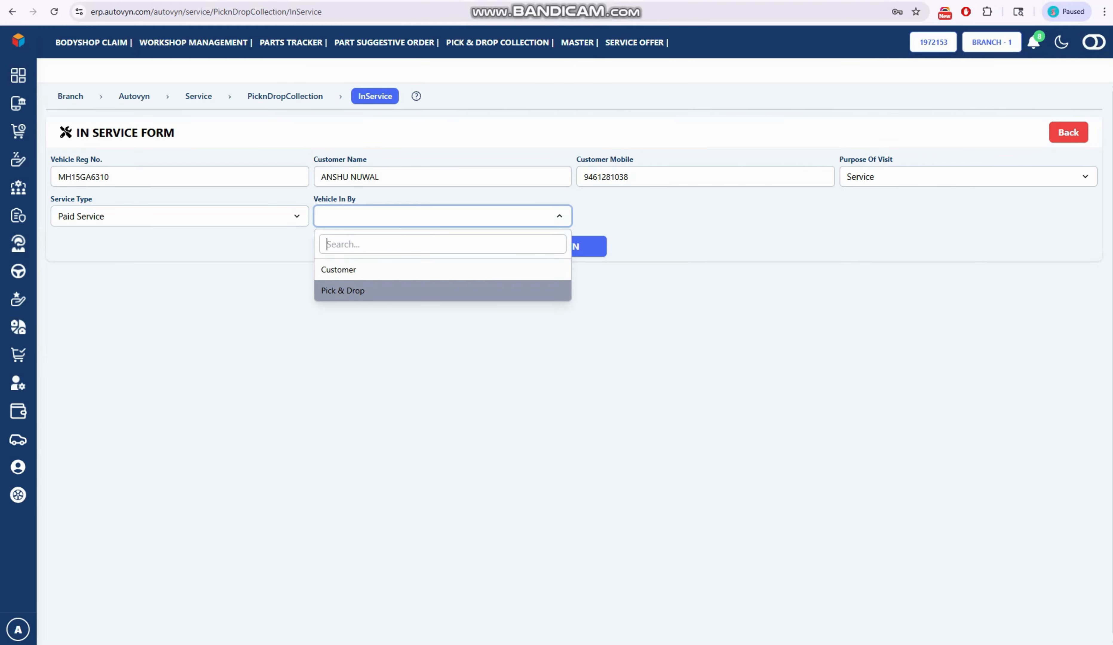
pyautogui.press('Up')
pyautogui.press('Down')
pyautogui.press('Return')
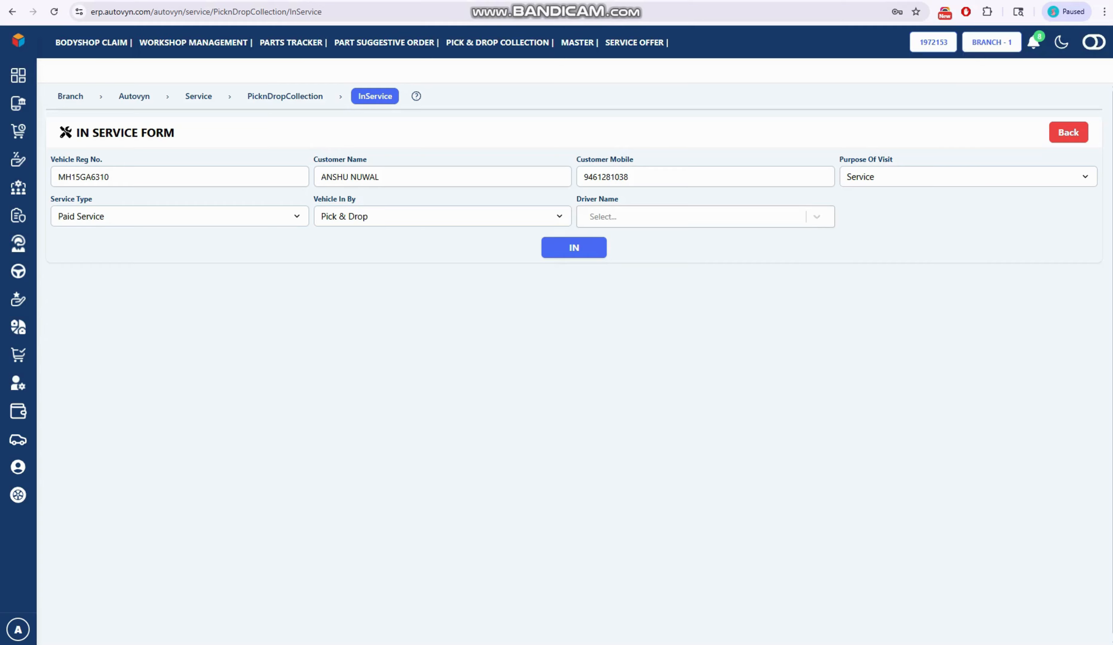
# - Choose the second driver in the list as the driver name and submit the vehicle's in-service entry
pyautogui.press('Tab')
pyautogui.press('Down')
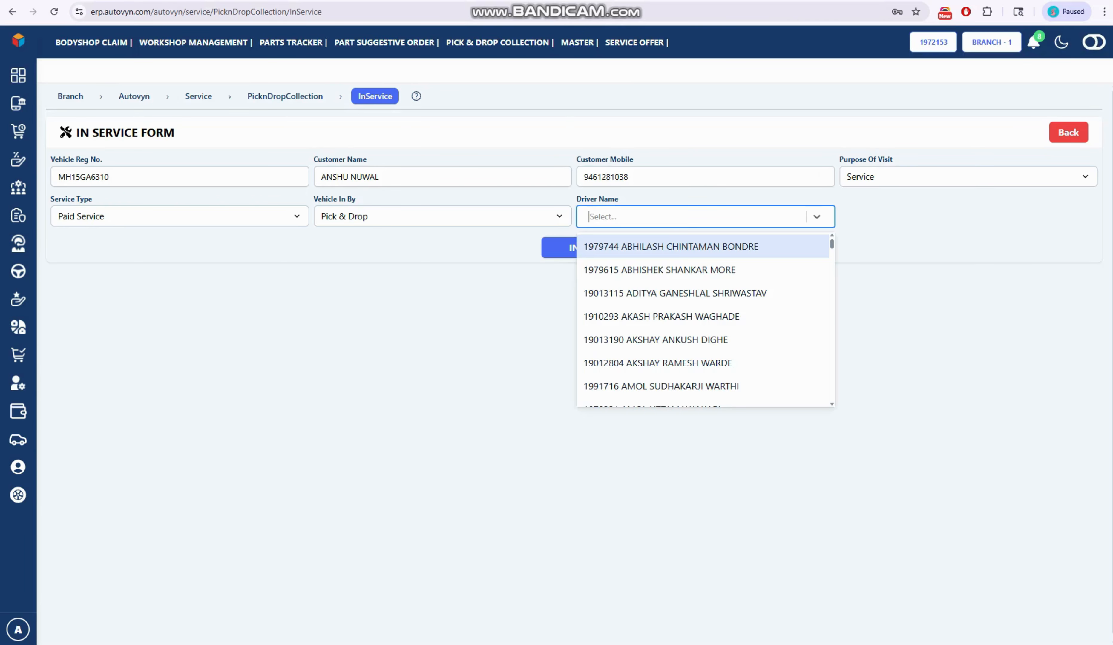
pyautogui.press('Down')
pyautogui.press('Return')
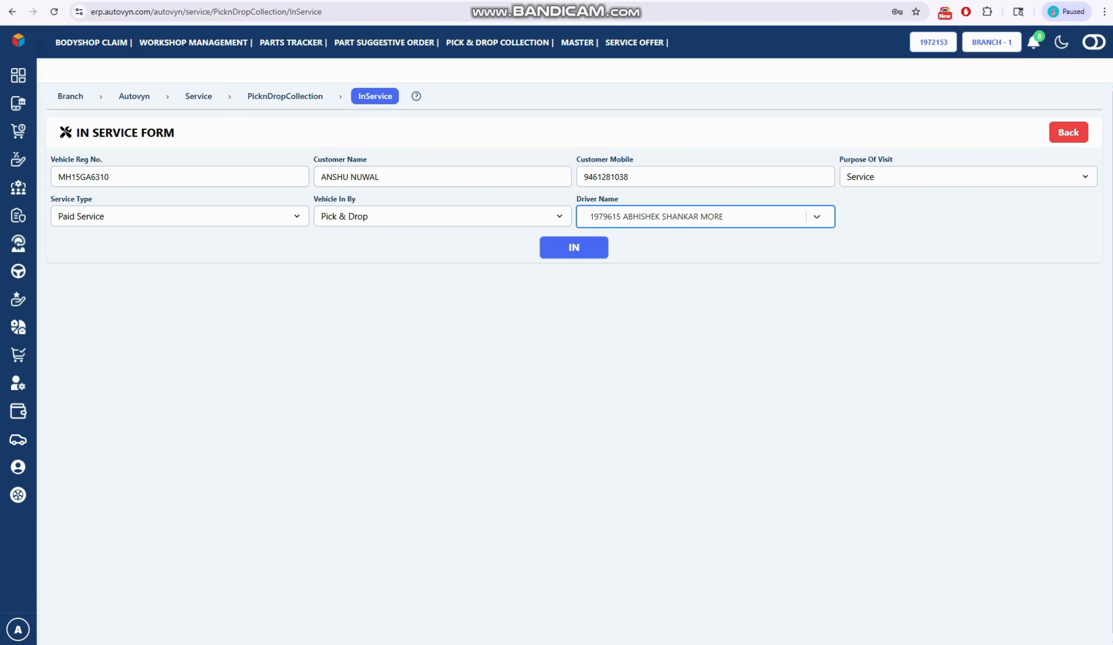
pyautogui.press('Tab')
pyautogui.press('Return')
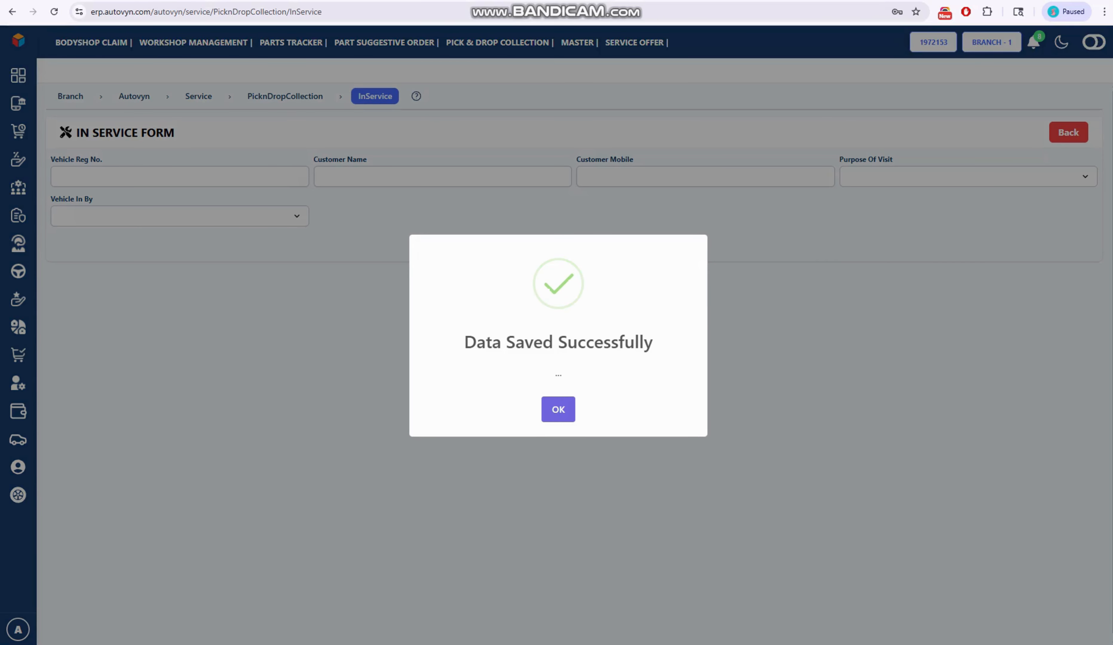
pyautogui.press('Return')
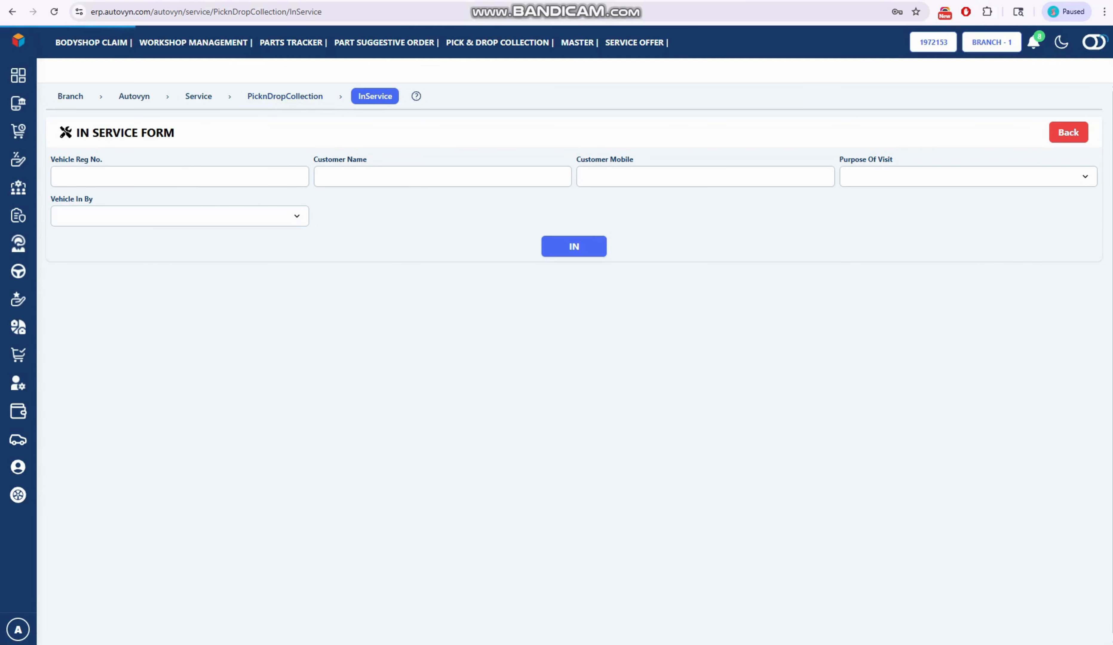
# - Return to the Service overview and open the In Service View of the Pick & Drop Collection
pyautogui.click(285, 97)
pyautogui.click(198, 96)
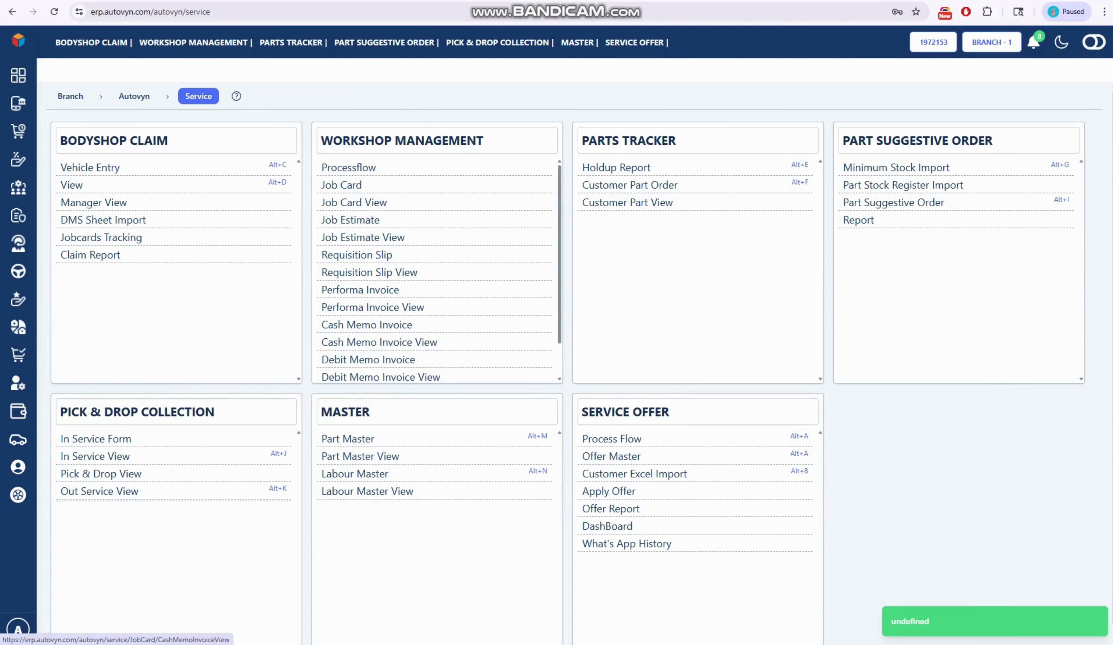
pyautogui.click(98, 456)
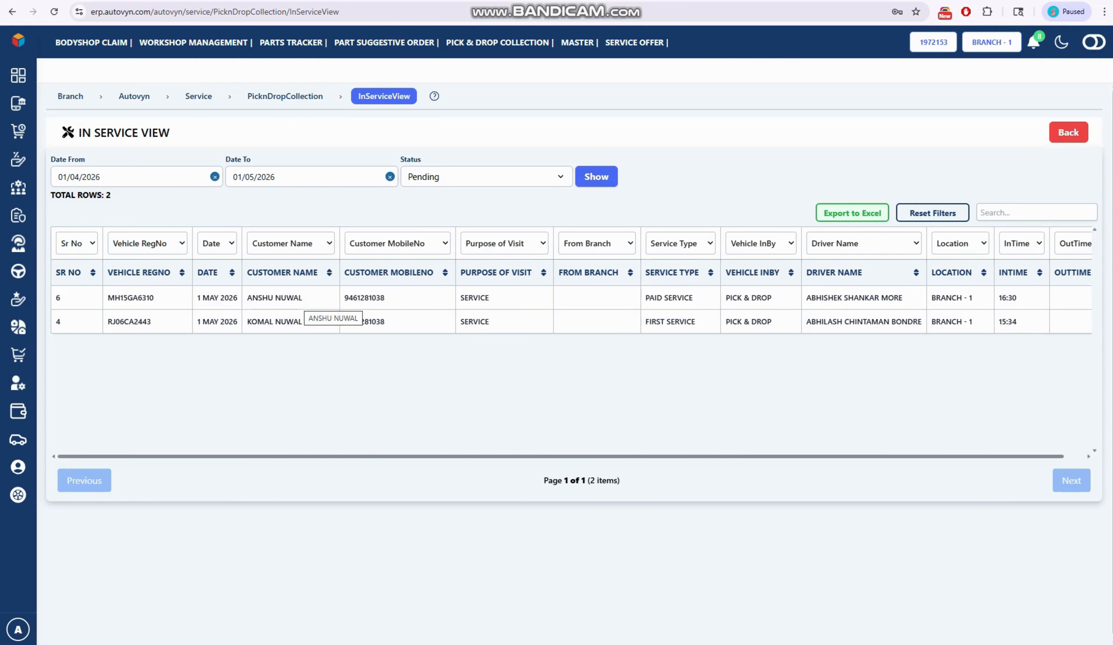
# - Open the Out Service Form for the vehicle with the pending Paid Service entry
pyautogui.hscroll(2, 571, 341)
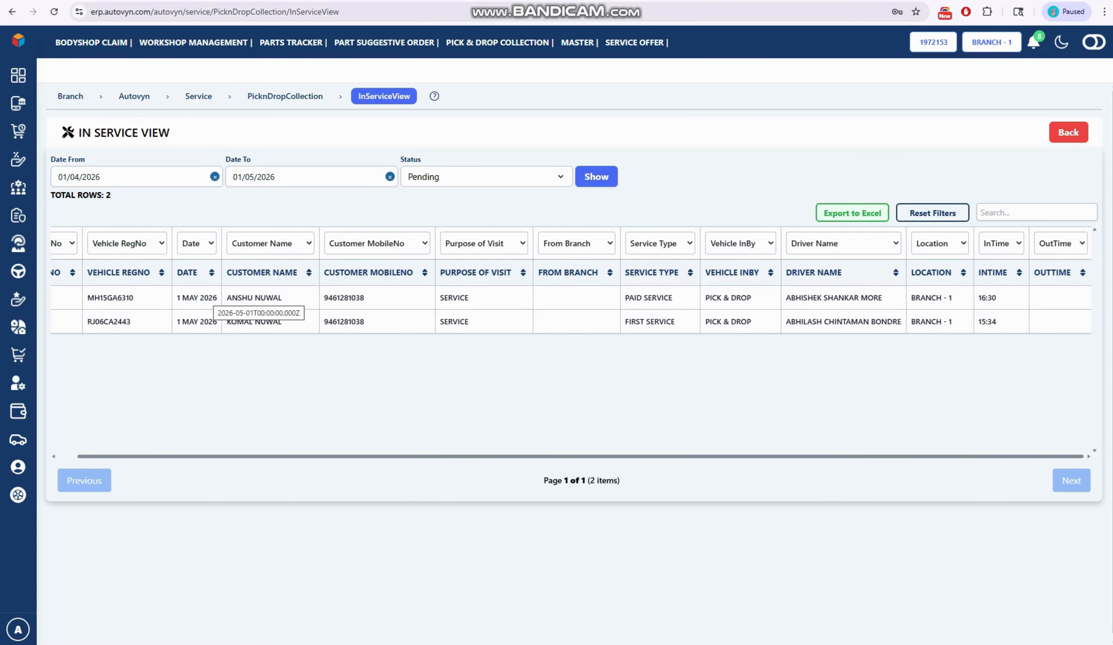
pyautogui.hscroll(1, 571, 297)
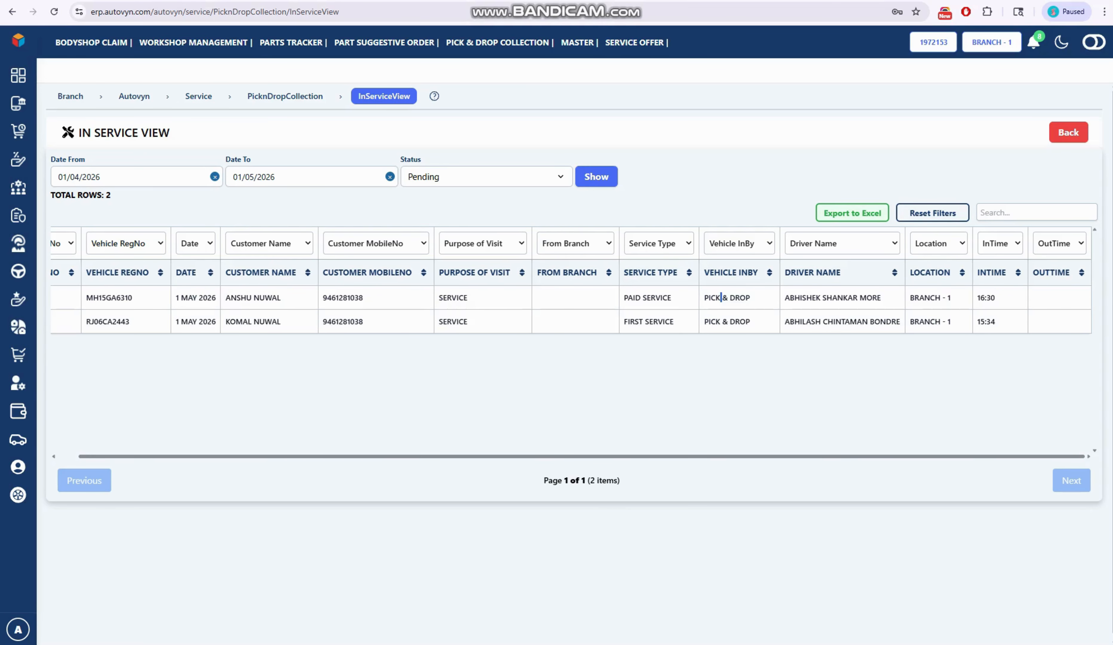
pyautogui.click(721, 297)
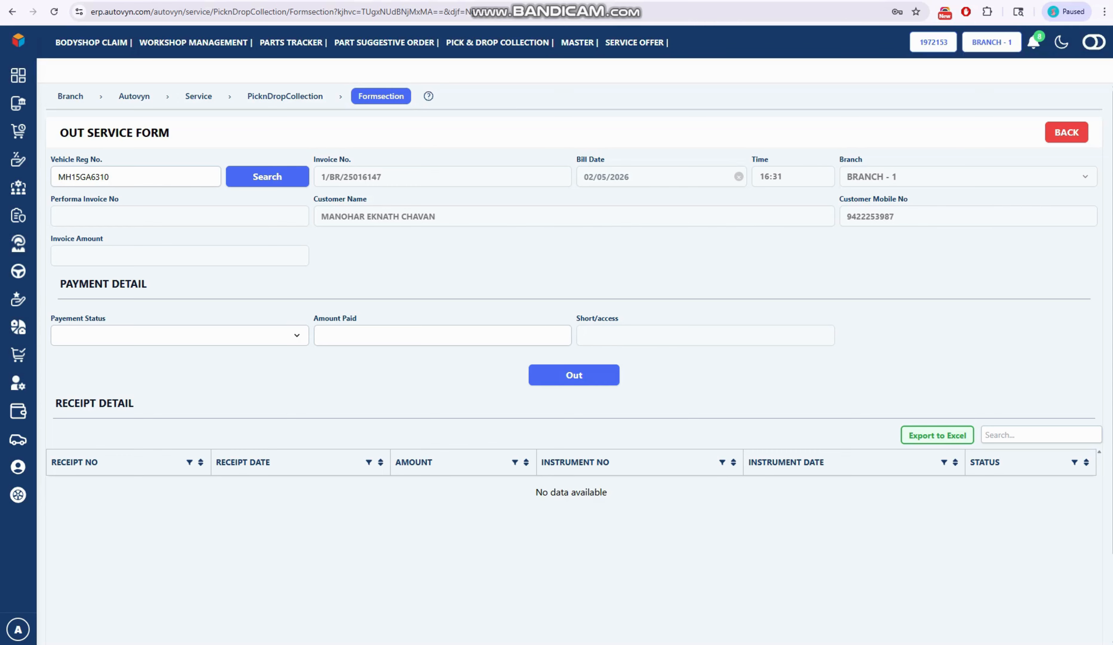
# - Try the payment statuses Payment Recieved Yes and Payment Credit by GM in the Out Service Form
pyautogui.click(180, 336)
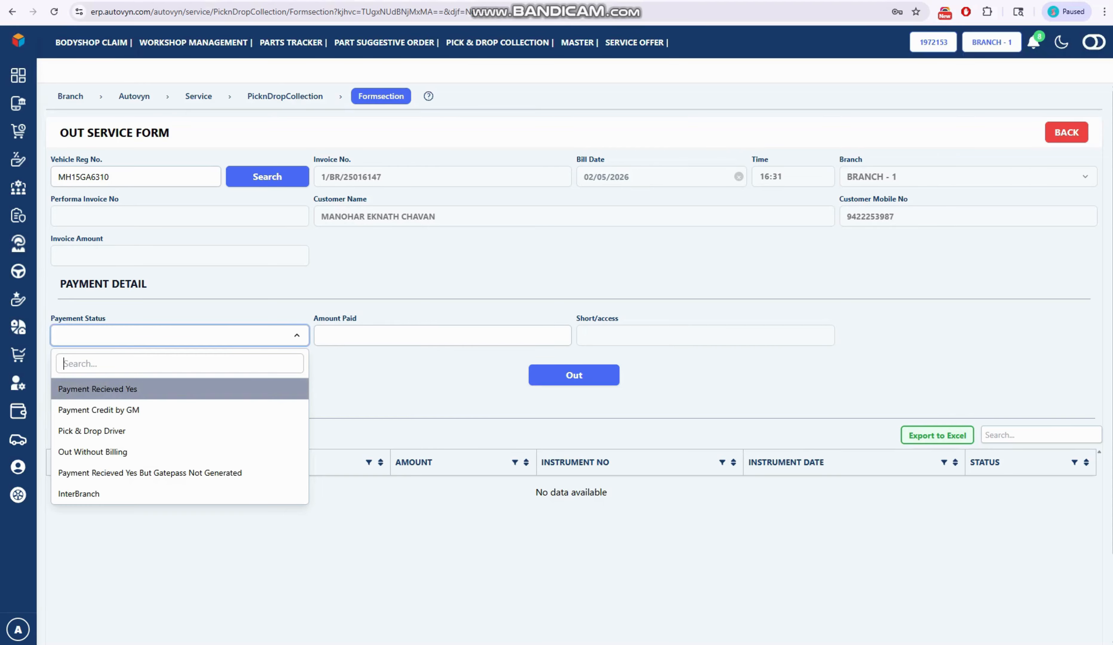
pyautogui.scroll(-1, 180, 386)
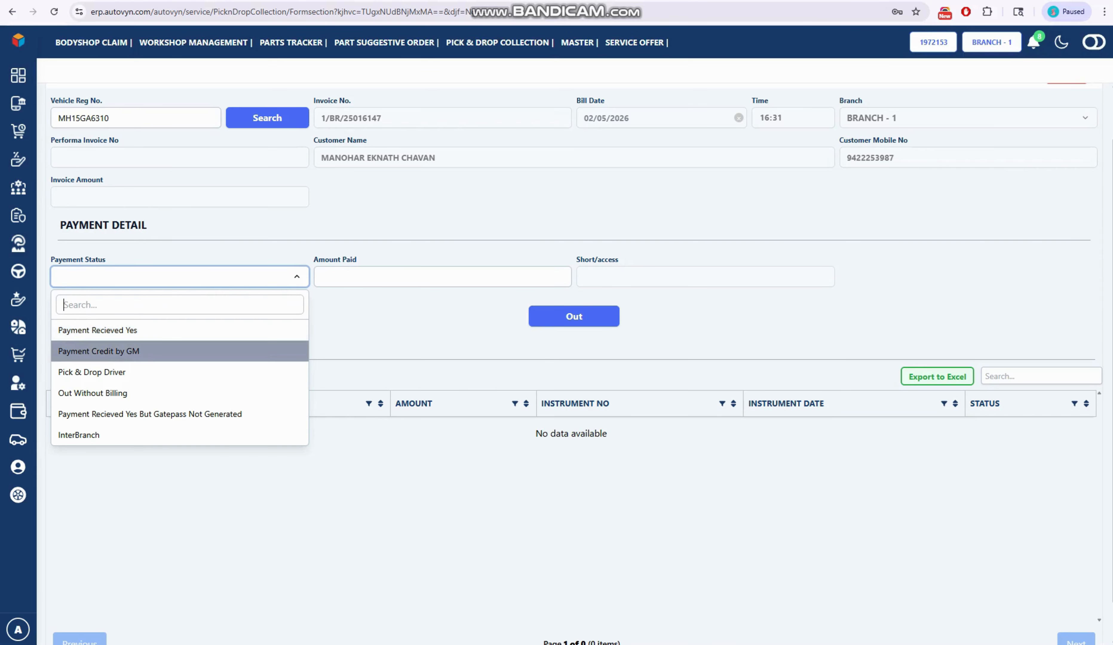
pyautogui.click(179, 330)
pyautogui.click(442, 277)
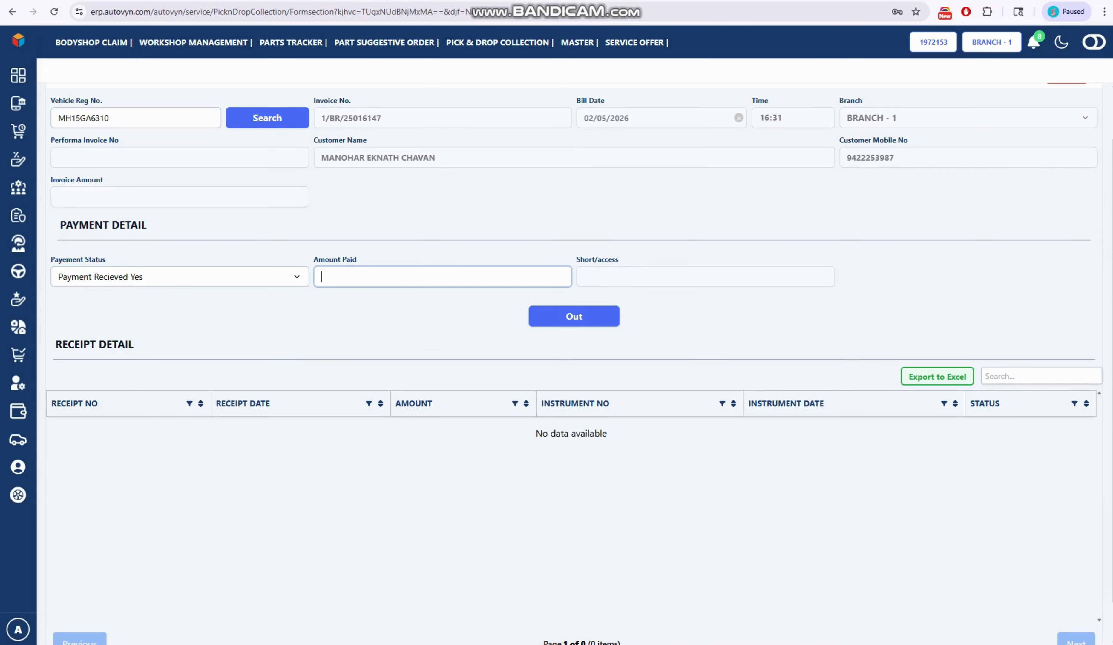
pyautogui.click(180, 277)
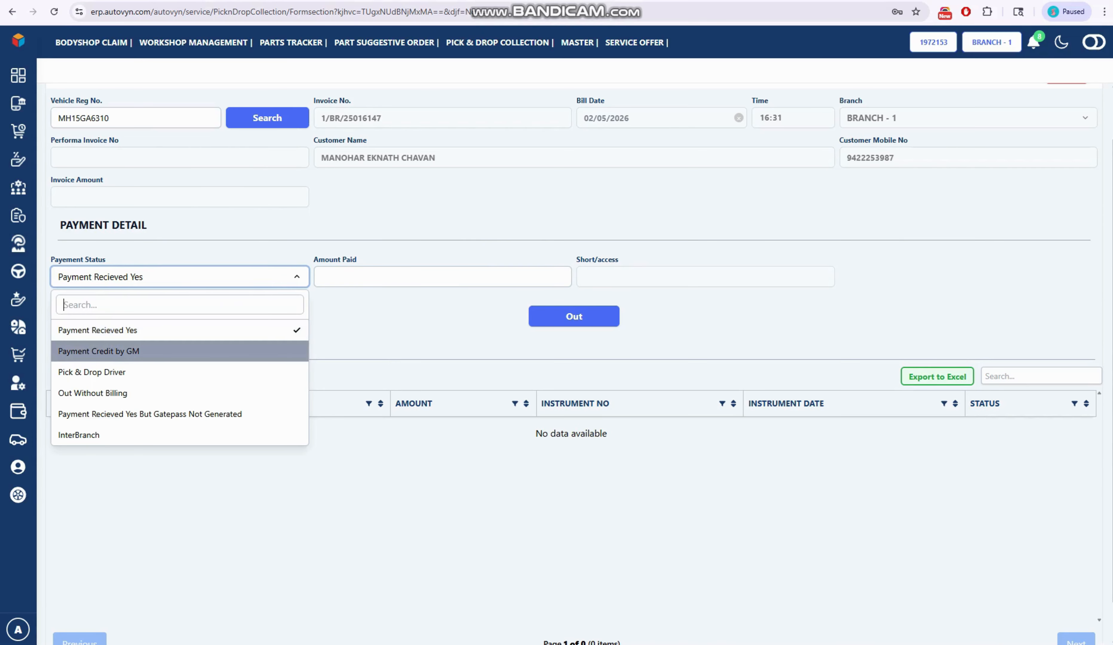
pyautogui.press('Return')
# - Set the payment status to Pick & Drop Driver and choose the third driver in the list
pyautogui.click(179, 276)
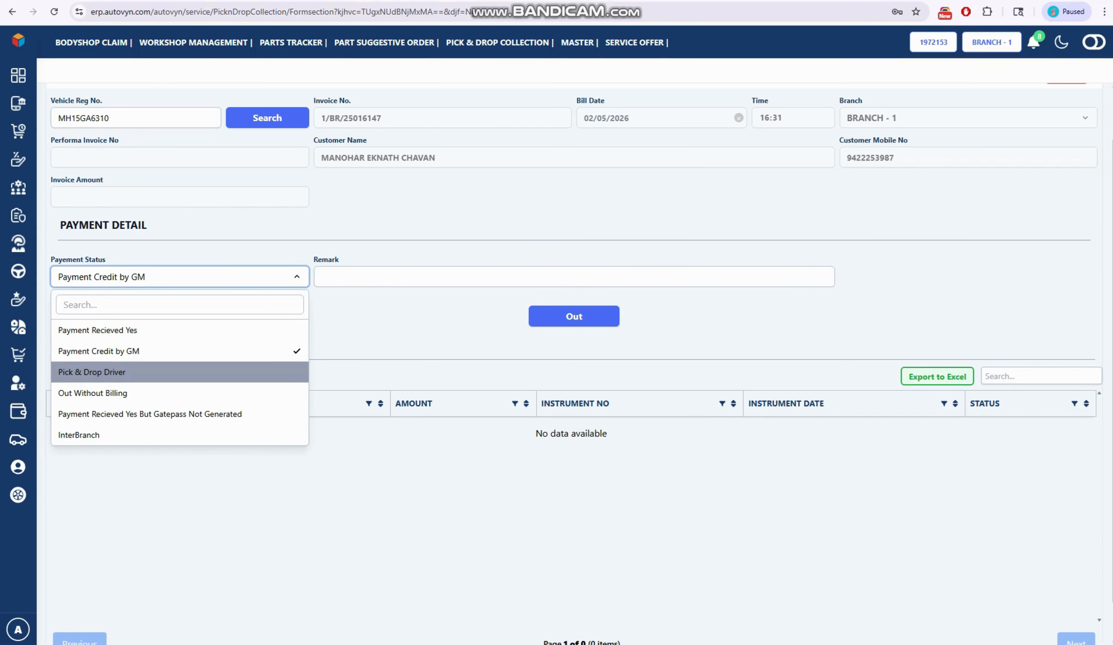
pyautogui.press('Return')
pyautogui.click(428, 277)
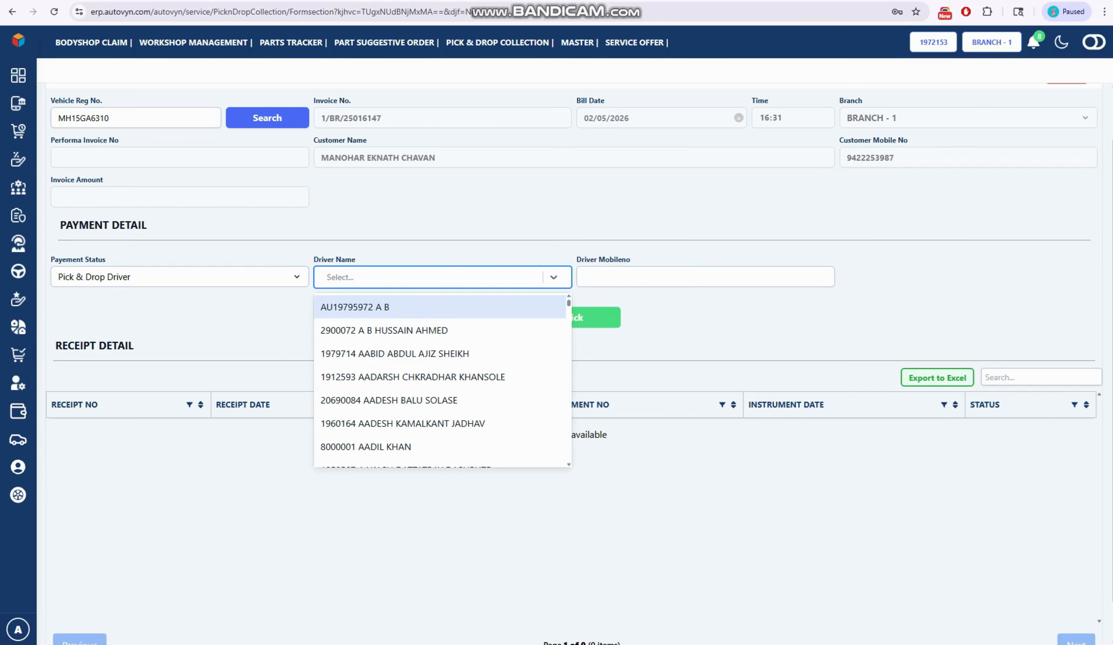
pyautogui.press('Down')
pyautogui.press('Down')
pyautogui.press('Down')
pyautogui.press('Up')
pyautogui.press('Return')
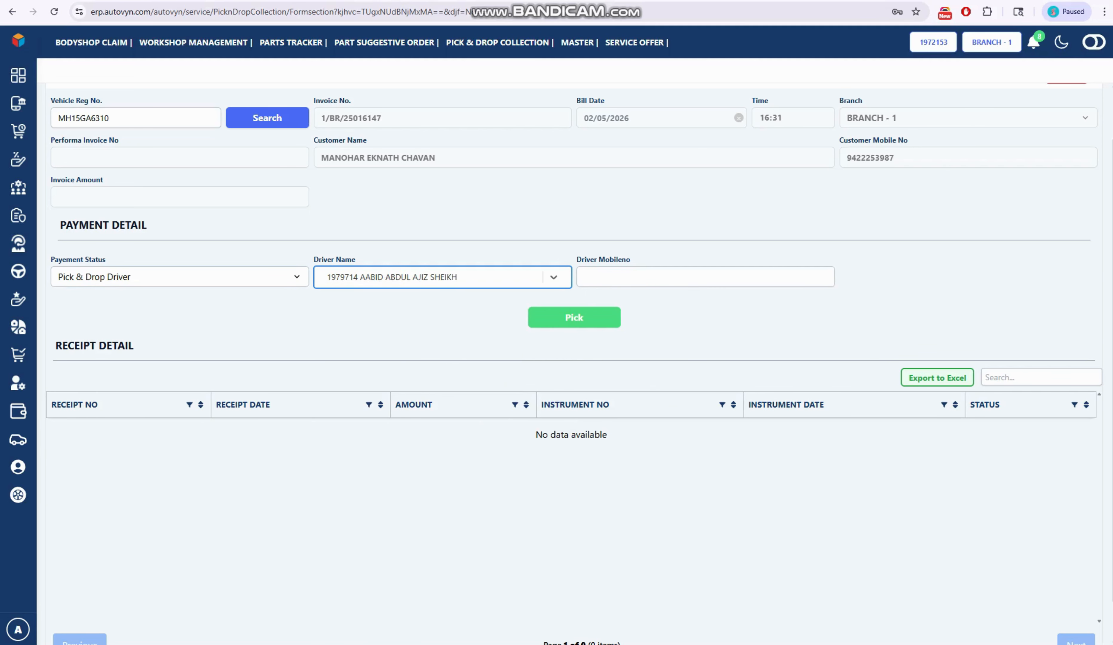
# - Reselect Pick & Drop Driver as the payment status and choose the same driver again
pyautogui.click(180, 276)
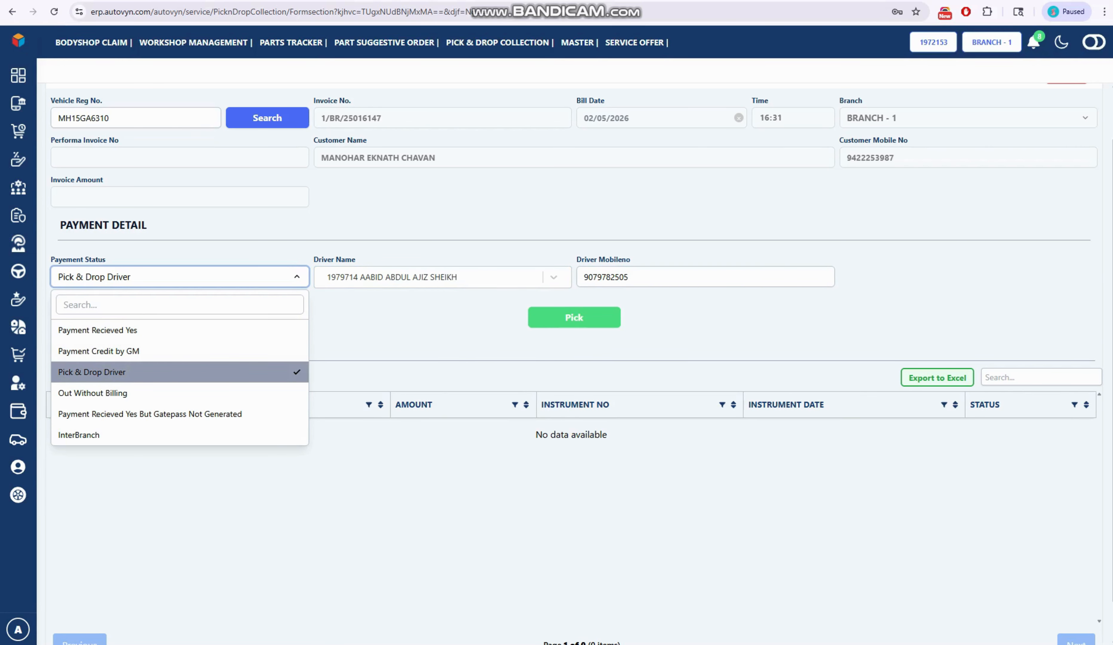
pyautogui.press('Up')
pyautogui.press('Down')
pyautogui.press('Return')
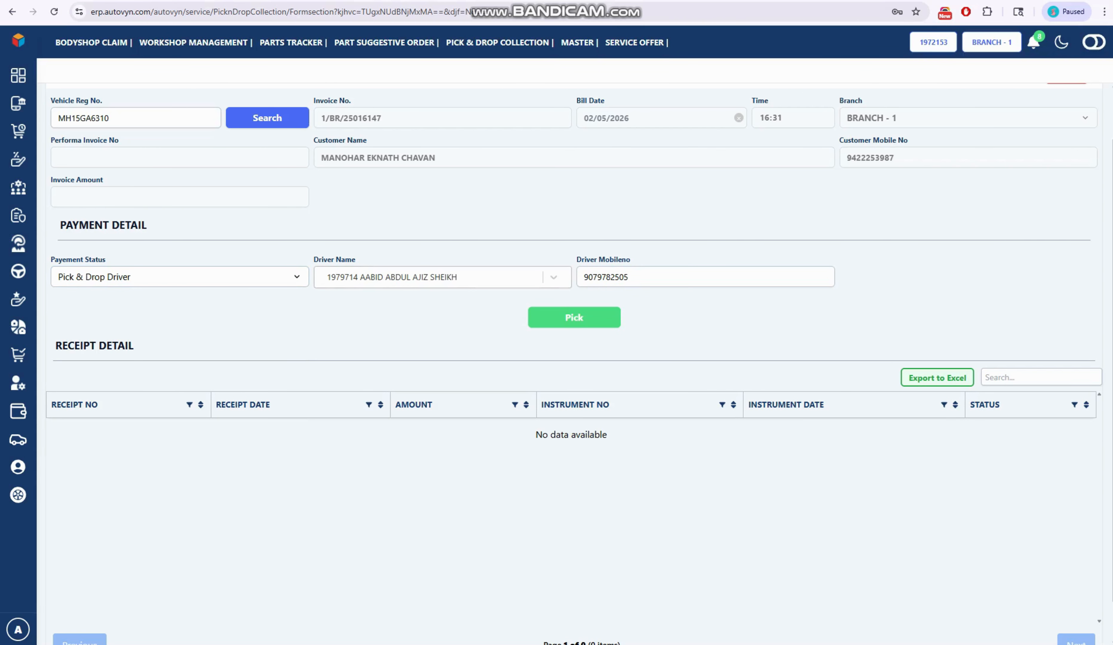
pyautogui.click(428, 277)
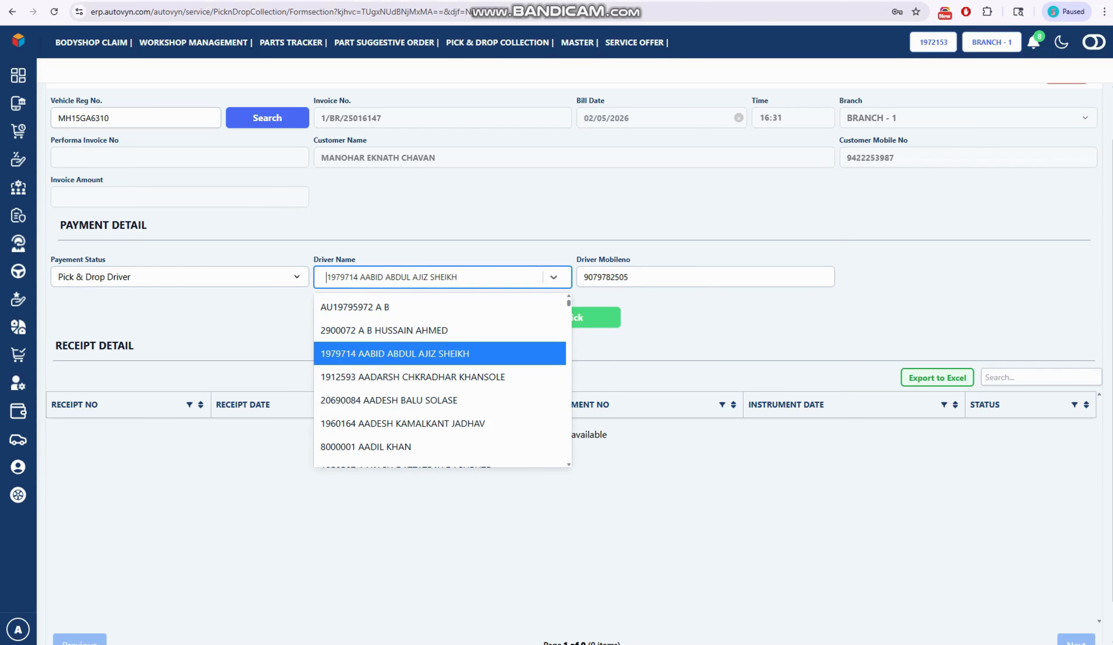
pyautogui.click(416, 353)
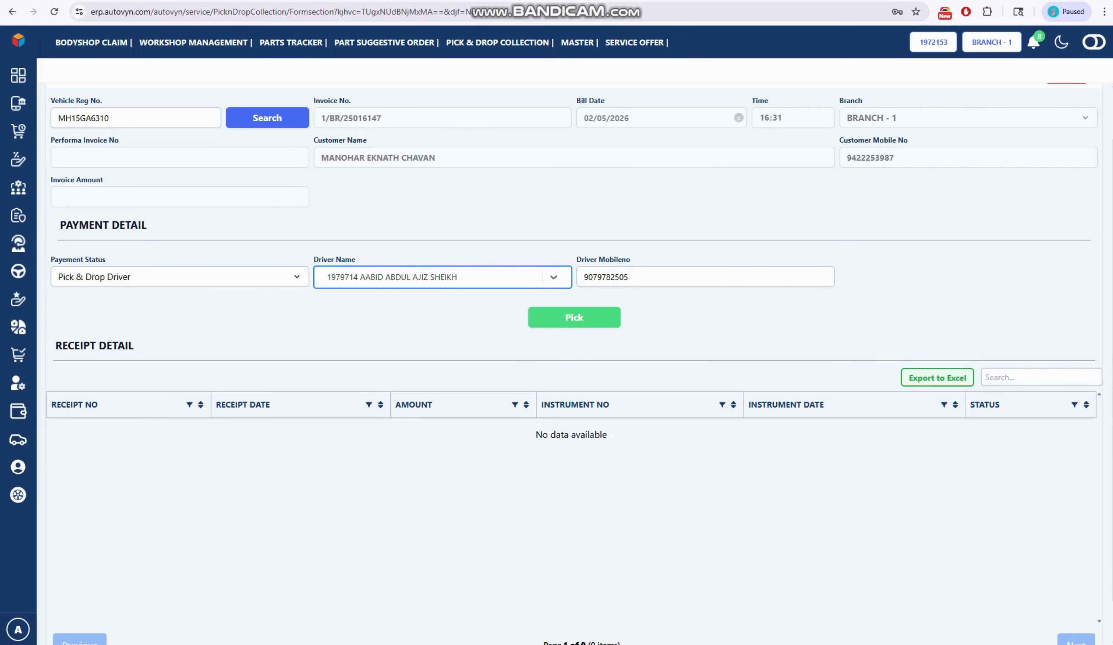
# - Submit the Out Service Form to record the pick by the chosen driver
pyautogui.scroll(1, 576, 355)
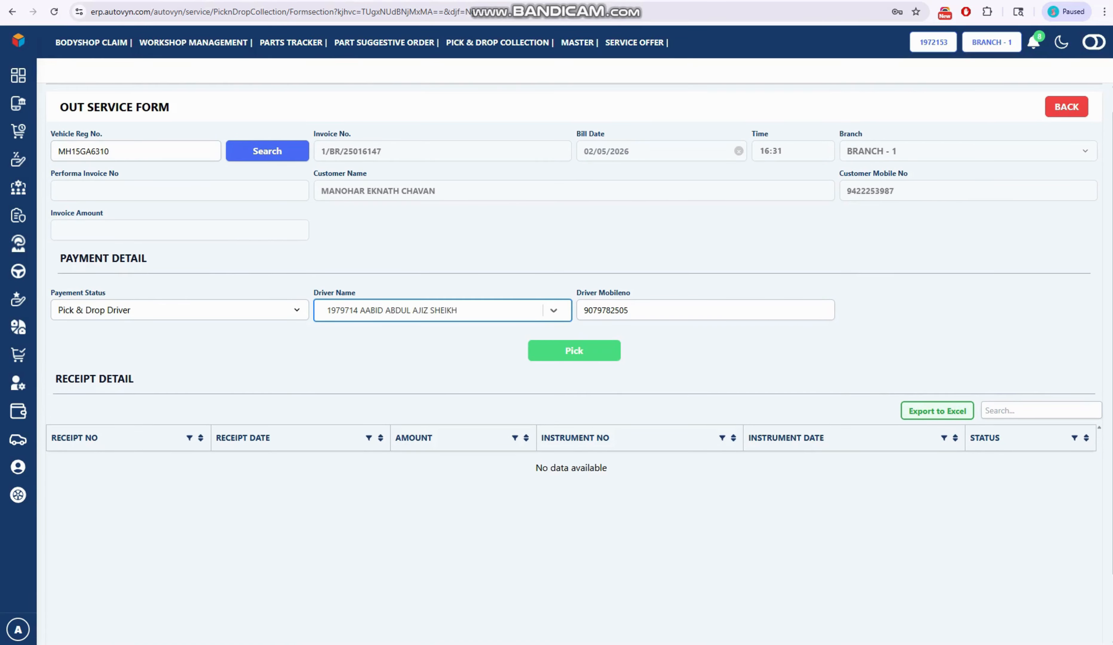
pyautogui.scroll(1, 575, 327)
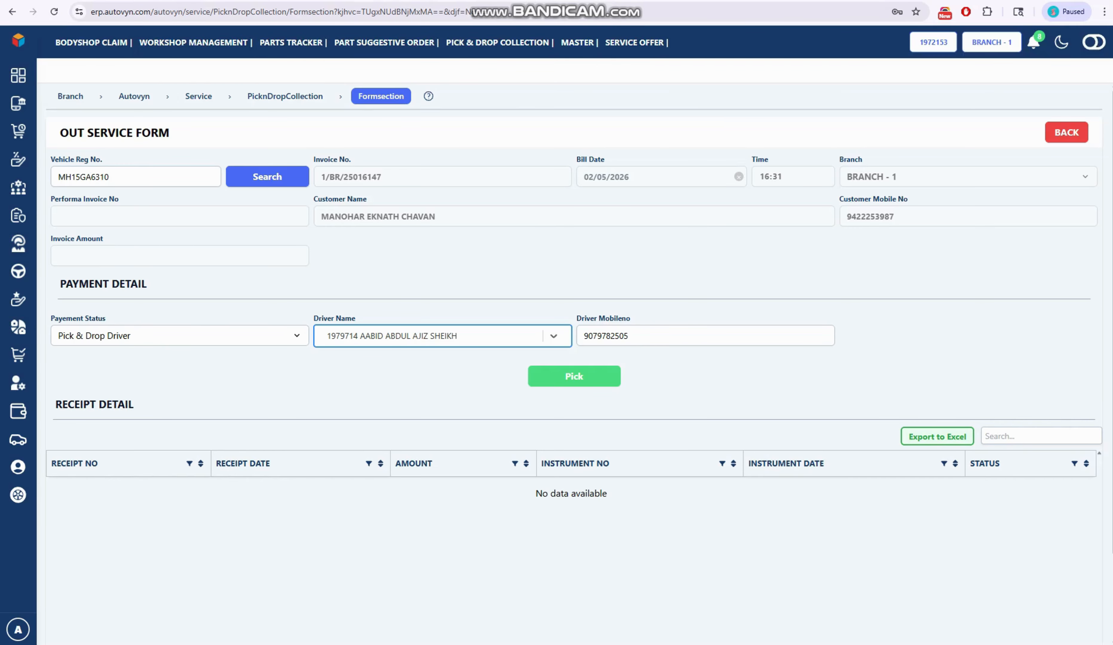
pyautogui.click(574, 376)
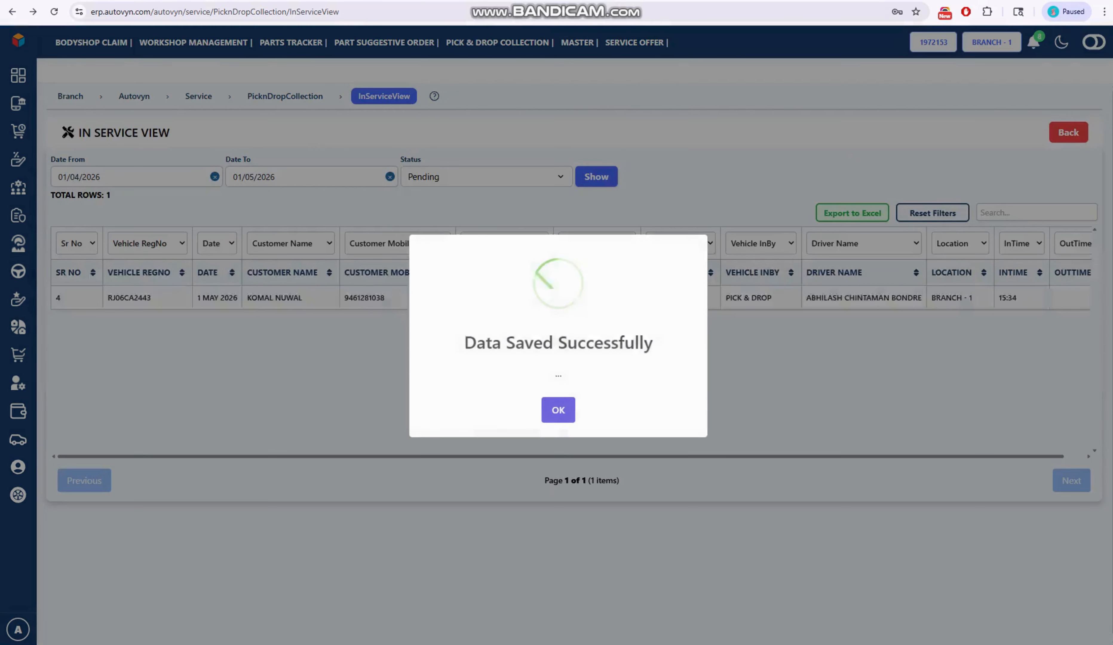
# - Close the save confirmation and open the Pick & Drop View of the service module
pyautogui.click(558, 409)
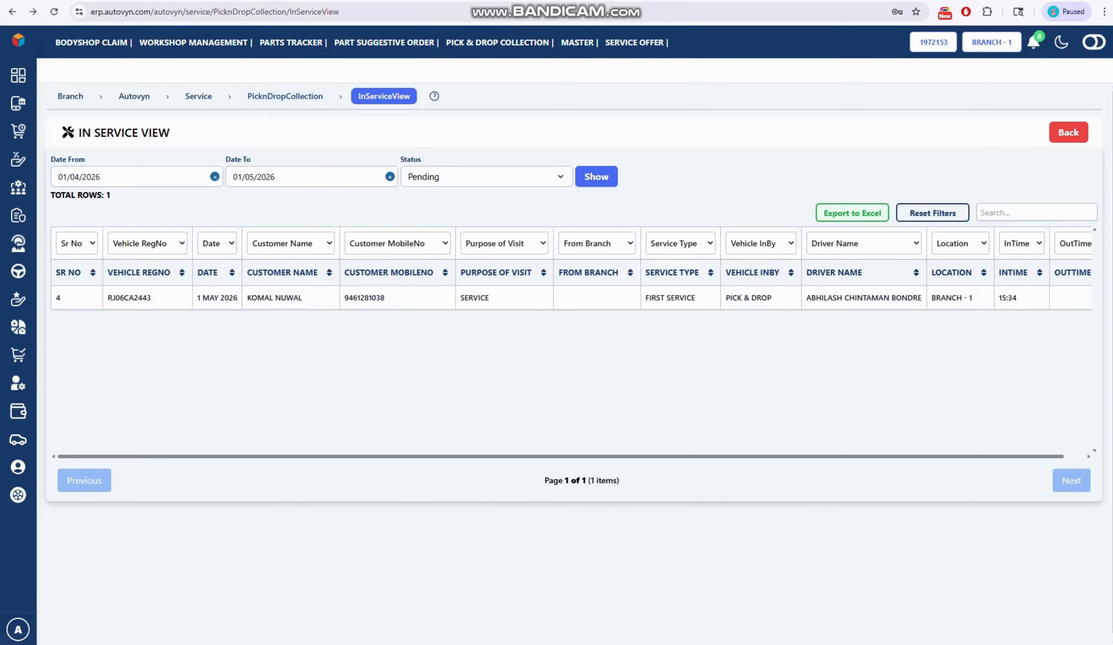
pyautogui.click(198, 96)
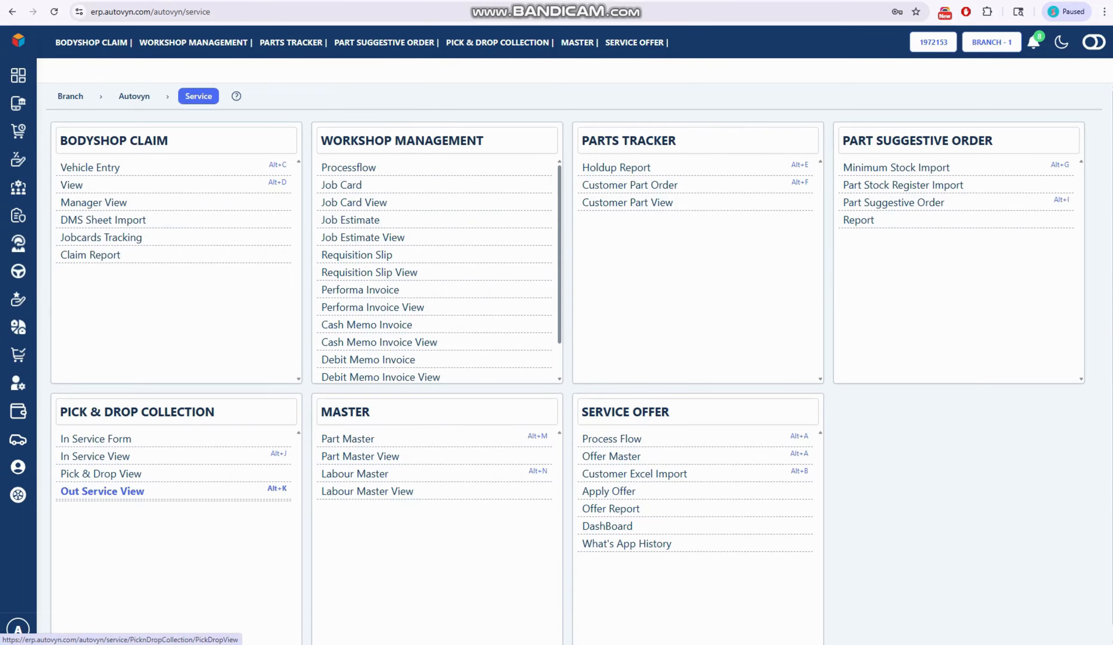
pyautogui.click(104, 474)
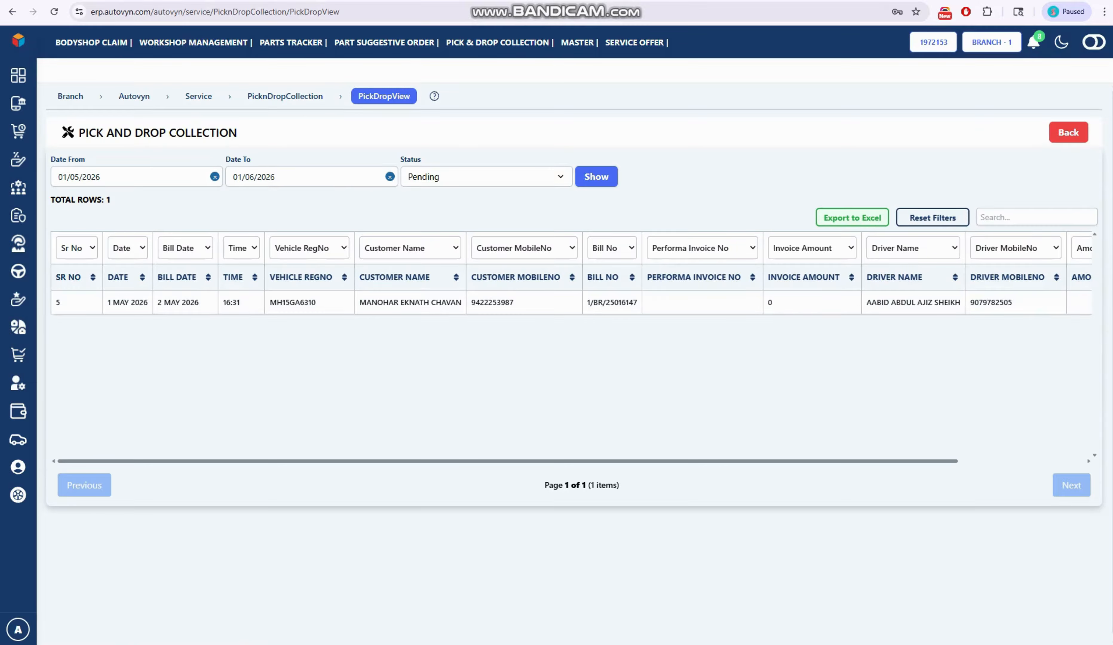
# - Review the Closed pick and drop collections and return the status filter to Pending
pyautogui.click(487, 176)
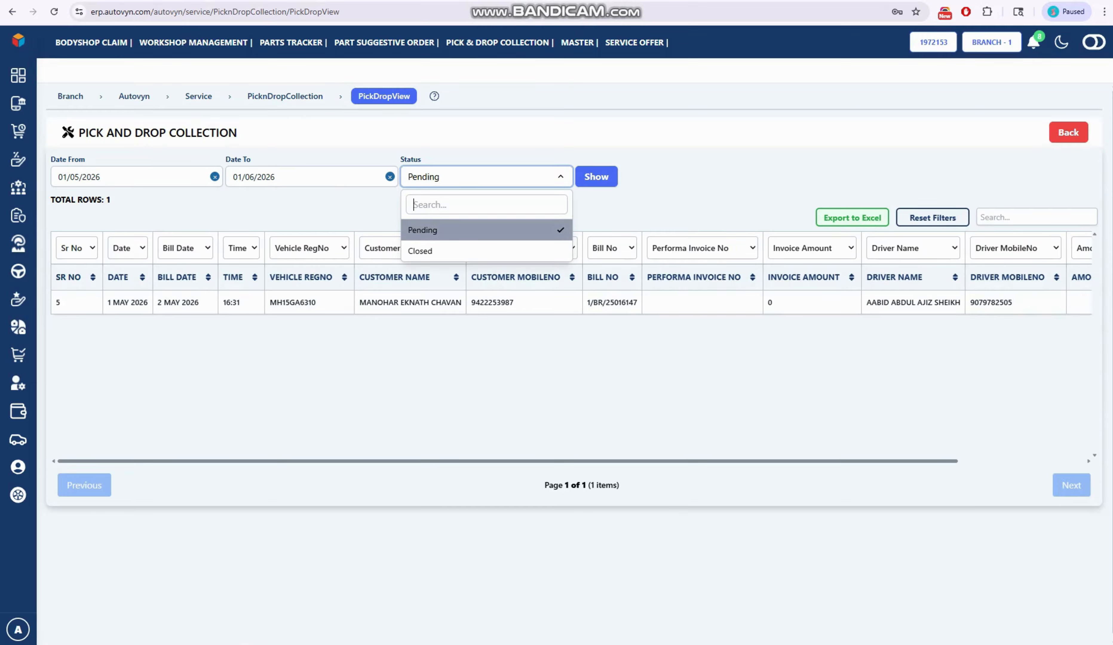
pyautogui.click(420, 251)
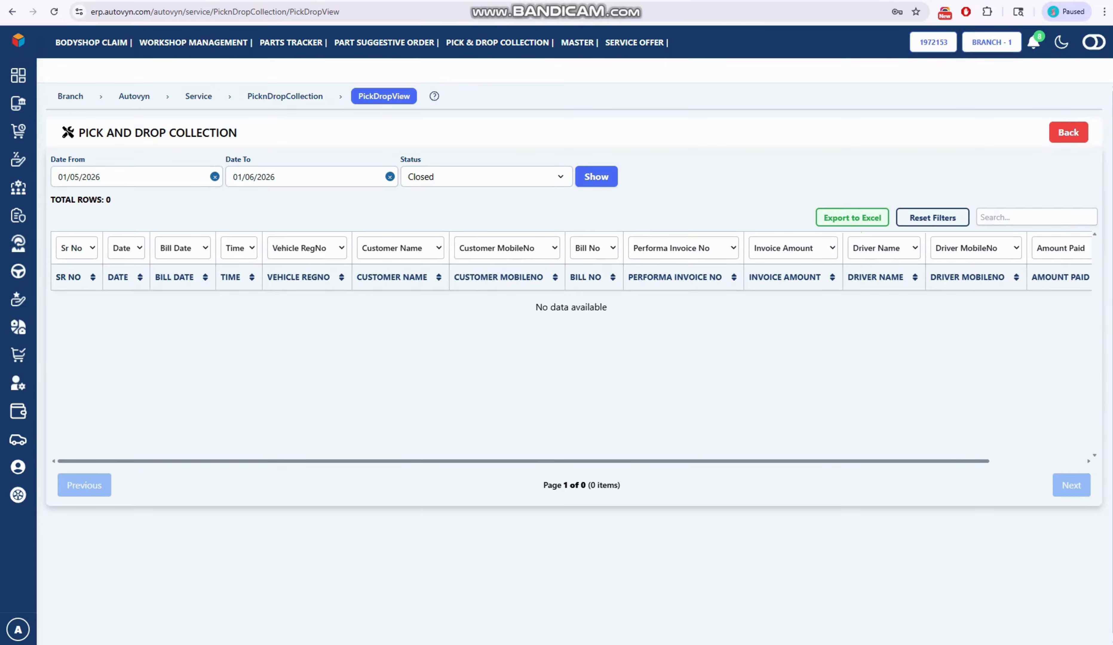
pyautogui.click(487, 176)
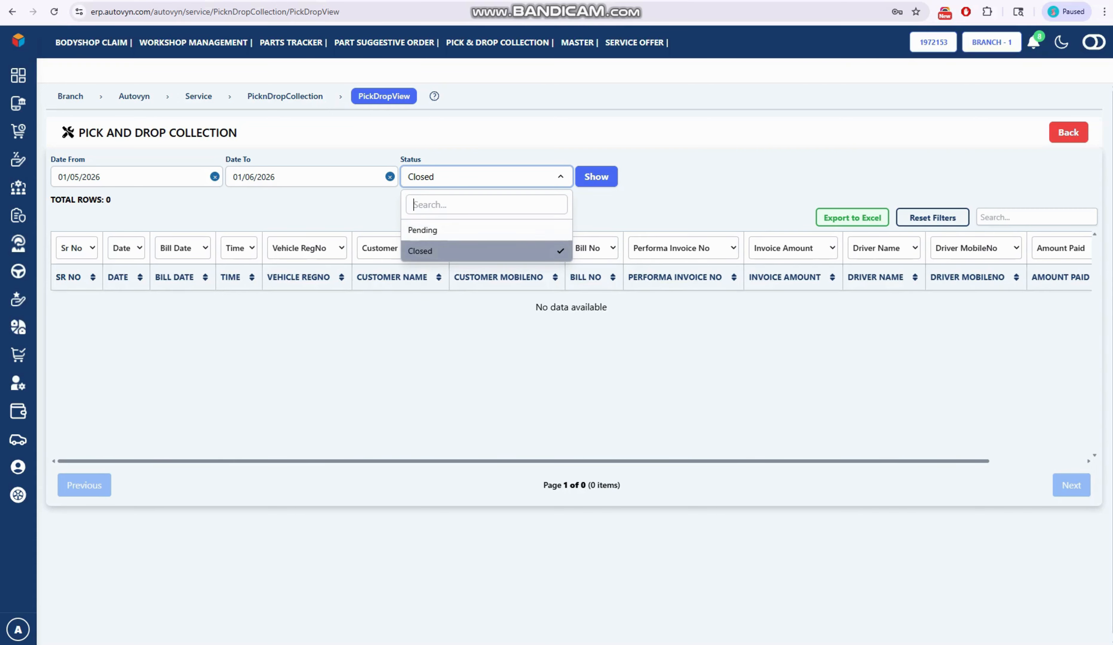
pyautogui.press('Return')
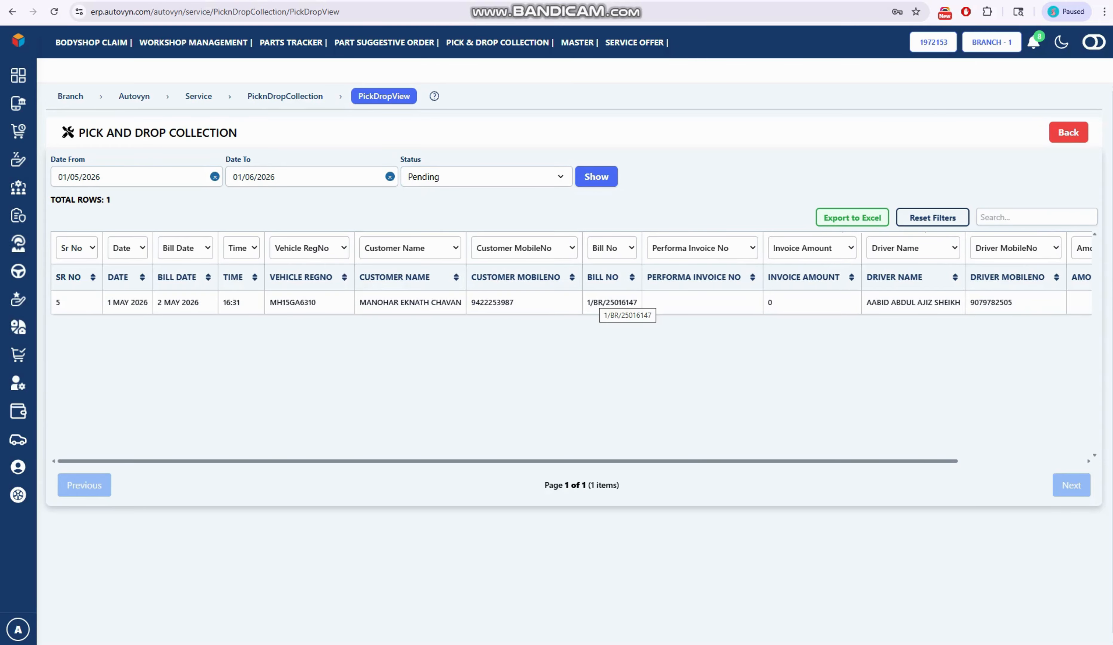
# - Open the pending collection record and choose the driver listed on that record in its payment details
pyautogui.click(612, 302)
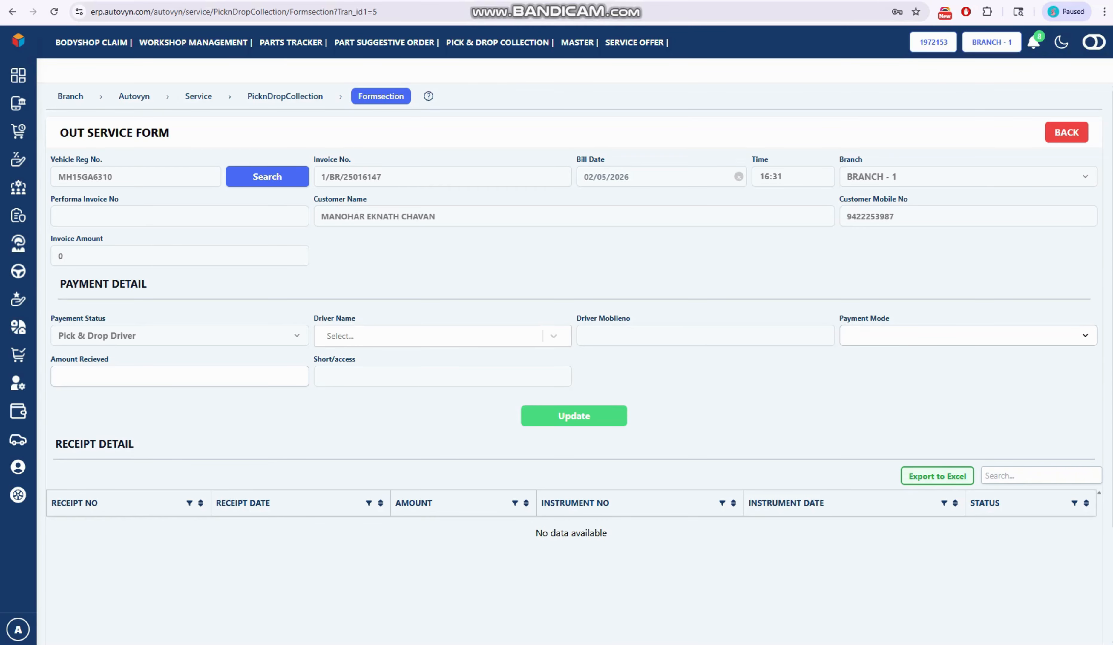
pyautogui.click(428, 336)
pyautogui.click(399, 412)
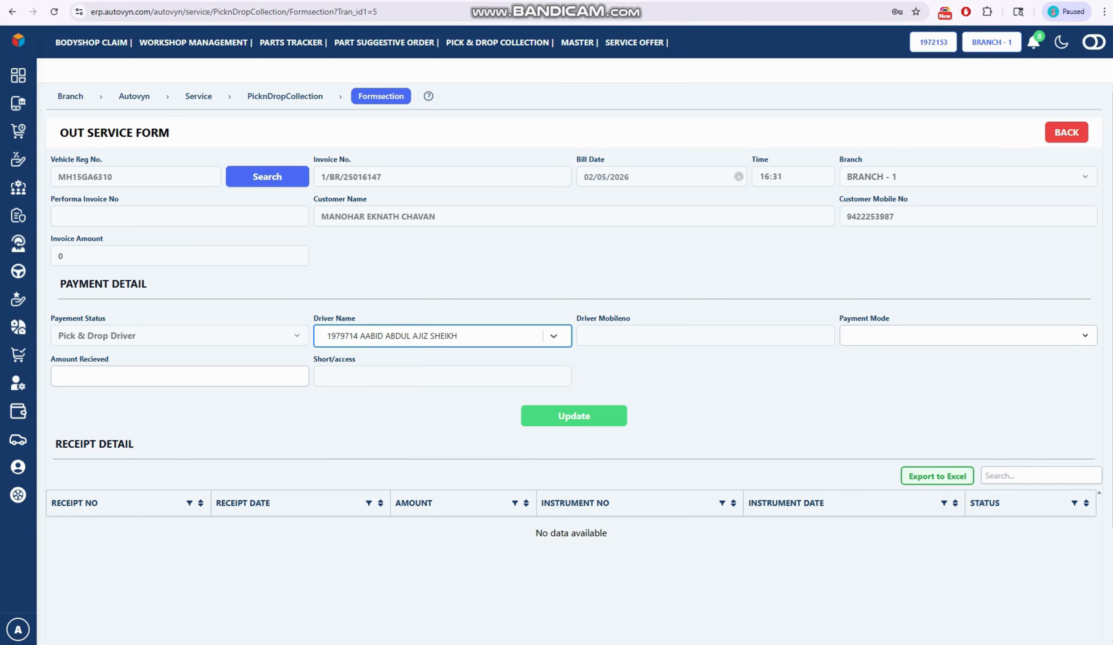
# - Set the payment mode to CASH and the amount received to 25000, and update the Out Service Form
pyautogui.click(968, 336)
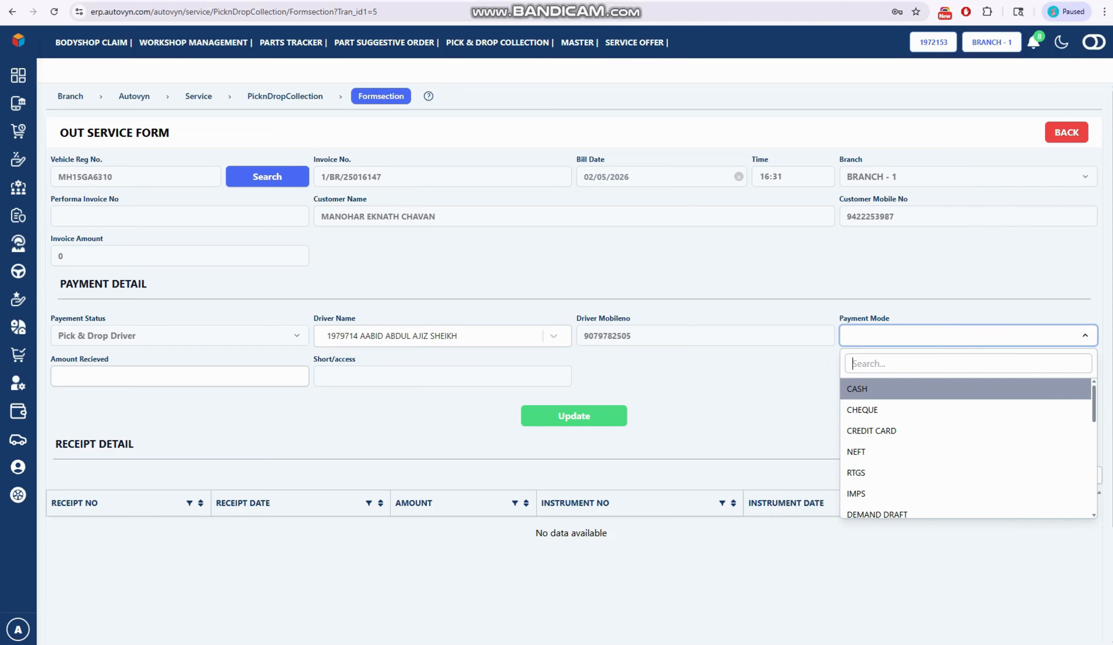
pyautogui.click(968, 389)
pyautogui.click(180, 376)
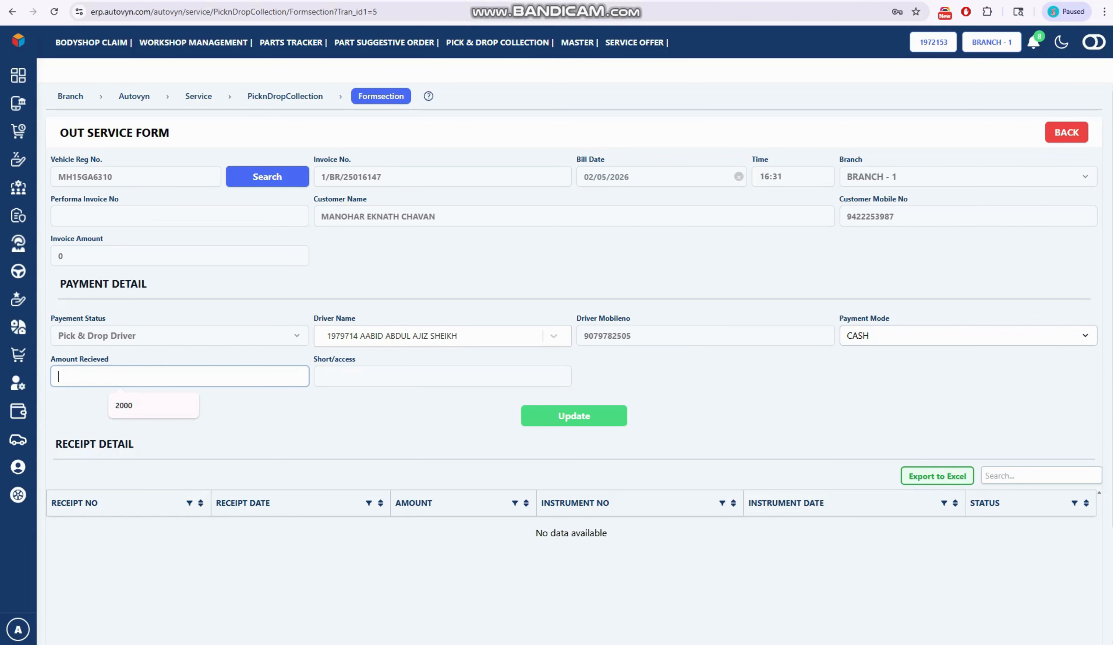
pyautogui.write('25000')
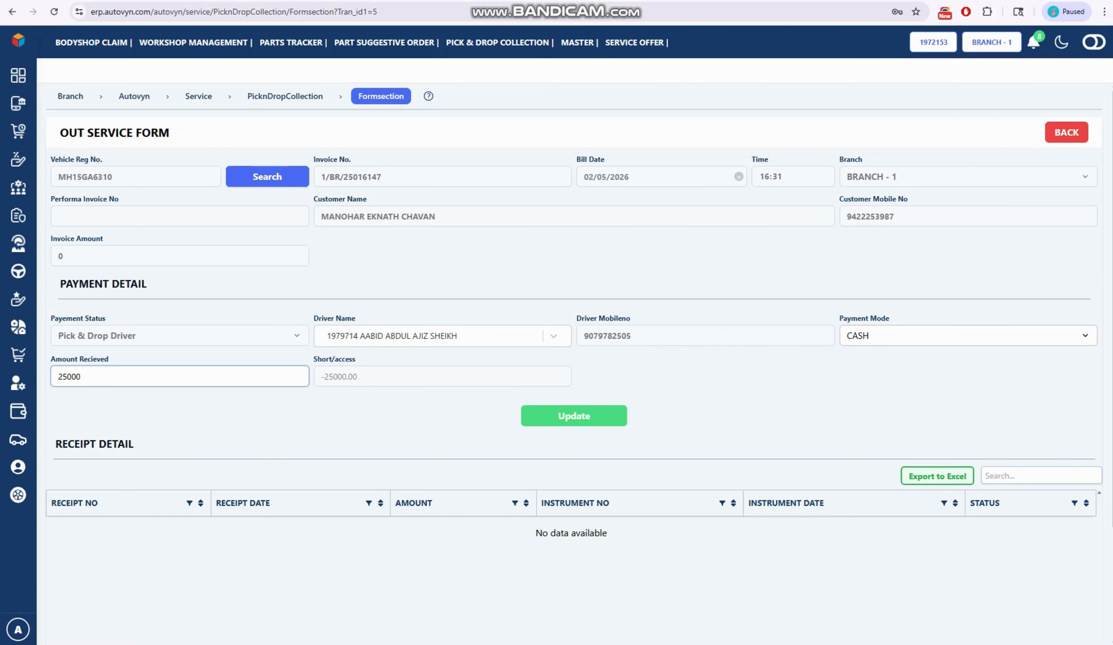
pyautogui.click(574, 416)
pyautogui.click(566, 413)
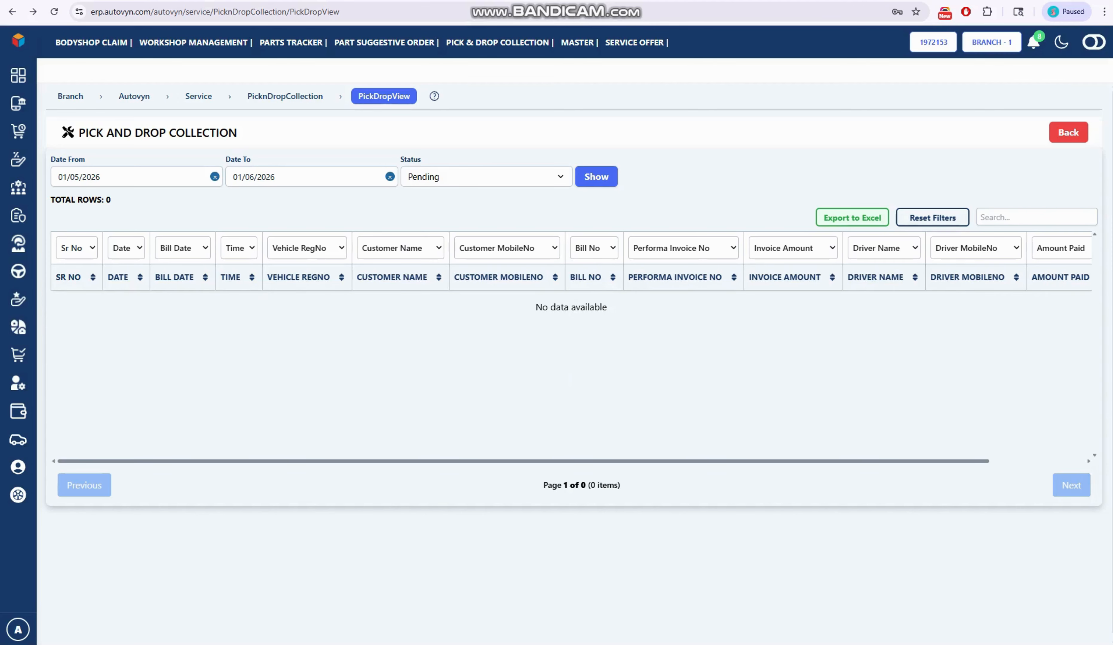
# - Filter the pick and drop collections by Closed status and check the updated record's amount paid
pyautogui.click(487, 177)
pyautogui.press('Return')
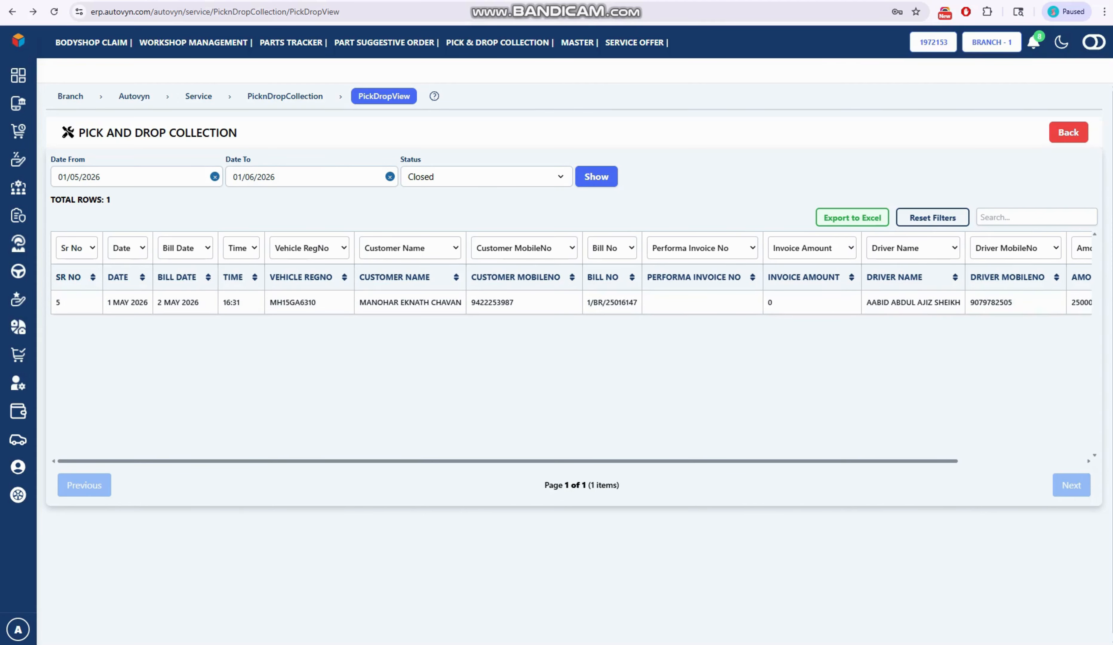
pyautogui.hscroll(2, 571, 348)
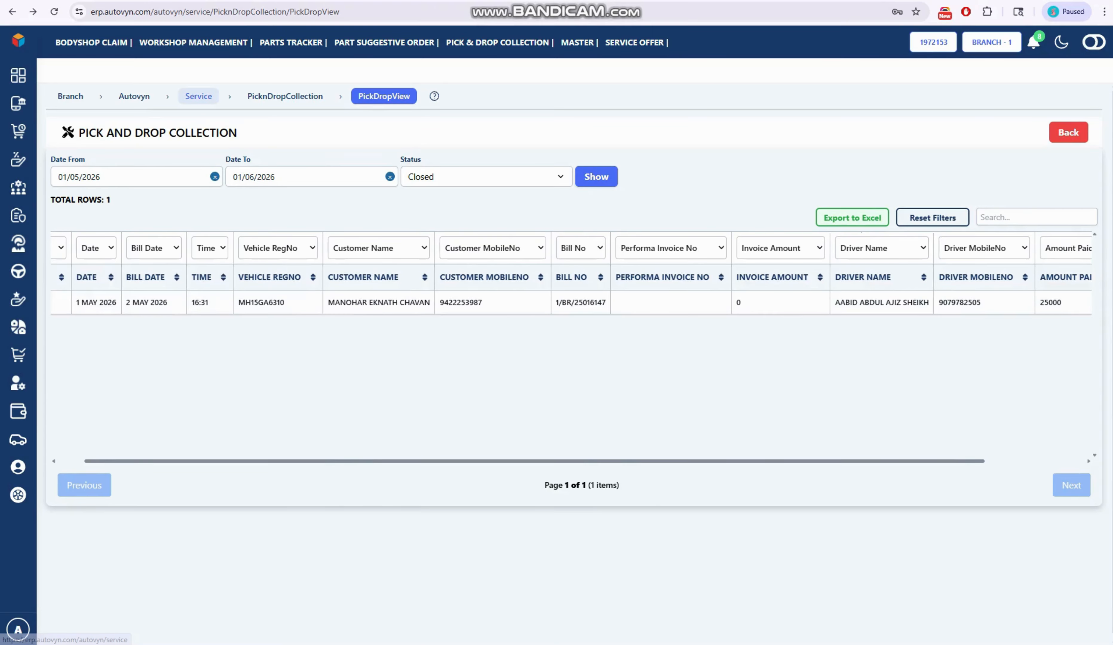
# - Open the Out Service View from the service module's Pick & Drop Collection section
pyautogui.click(198, 96)
pyautogui.click(103, 491)
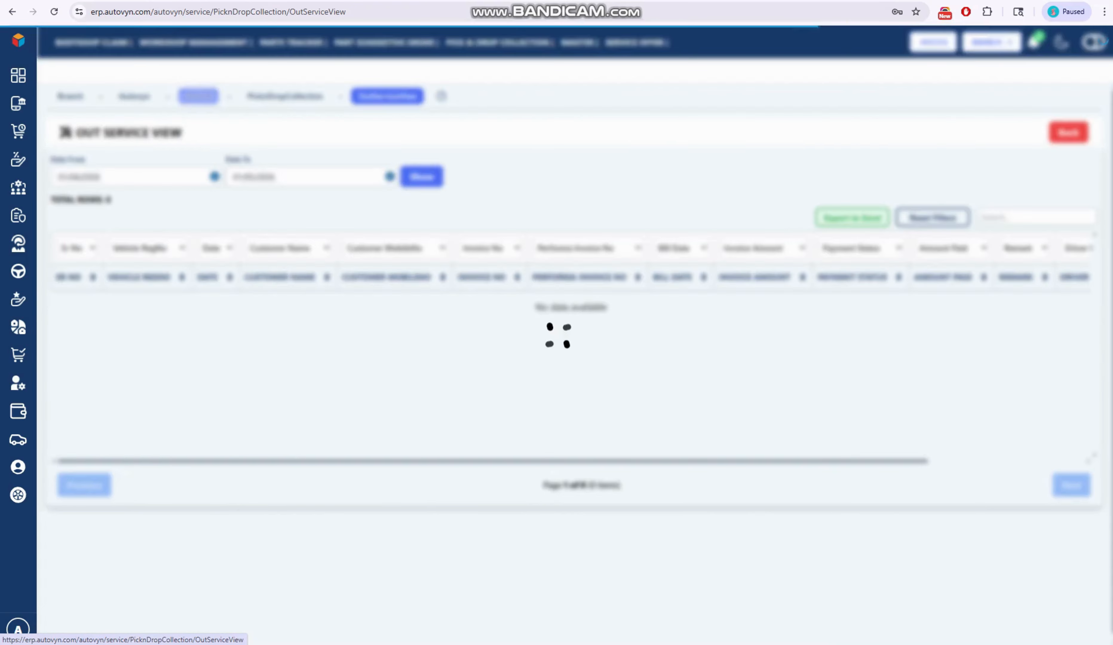